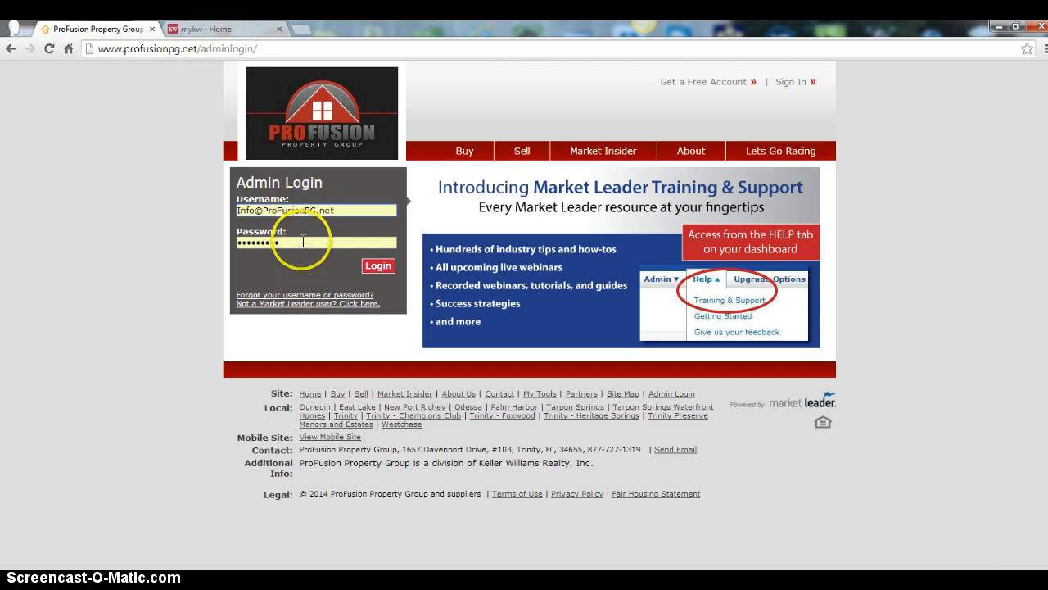
Log in to the admin site with the prefilled credentials and open the new leads from the myKW intranet home page
{"action": "left_click", "coordinate": [378, 266]}
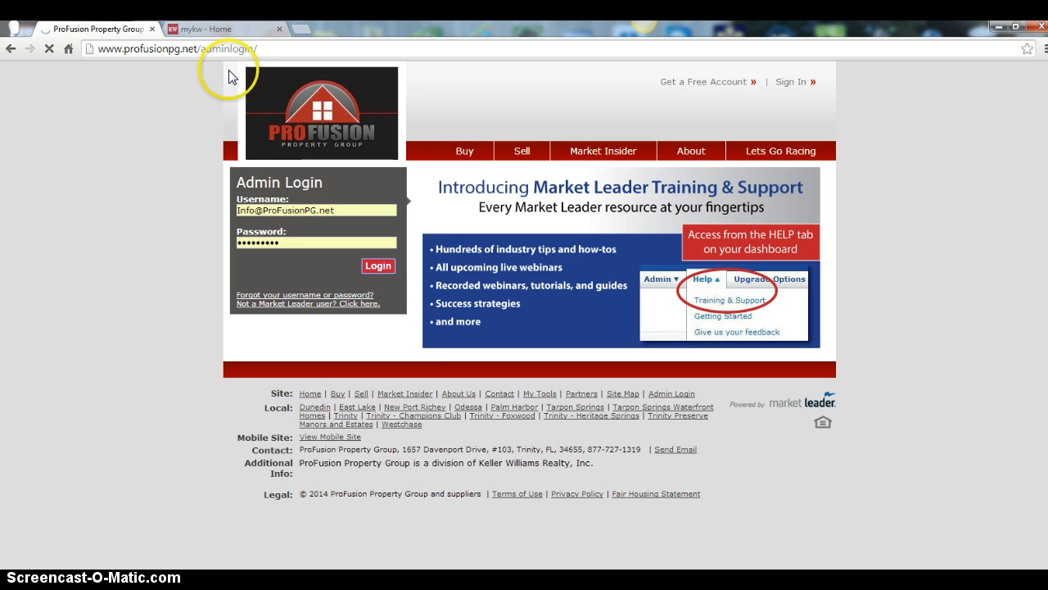
{"action": "left_click", "coordinate": [233, 28]}
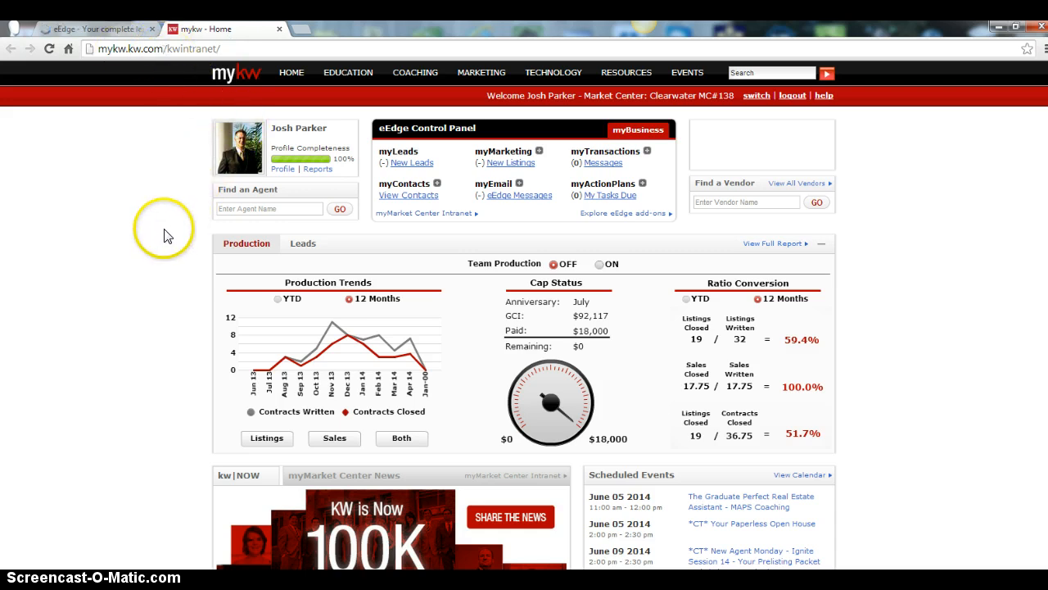
{"action": "left_click", "coordinate": [417, 167]}
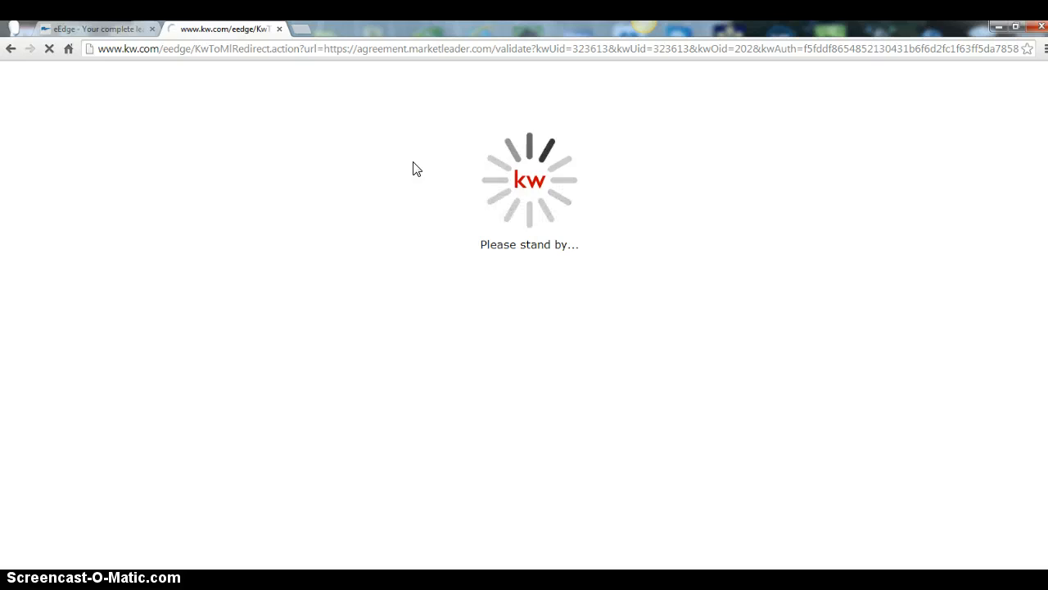
Compare the dashboard reached through the admin login with the one reached through myKW
{"action": "left_click", "coordinate": [100, 29]}
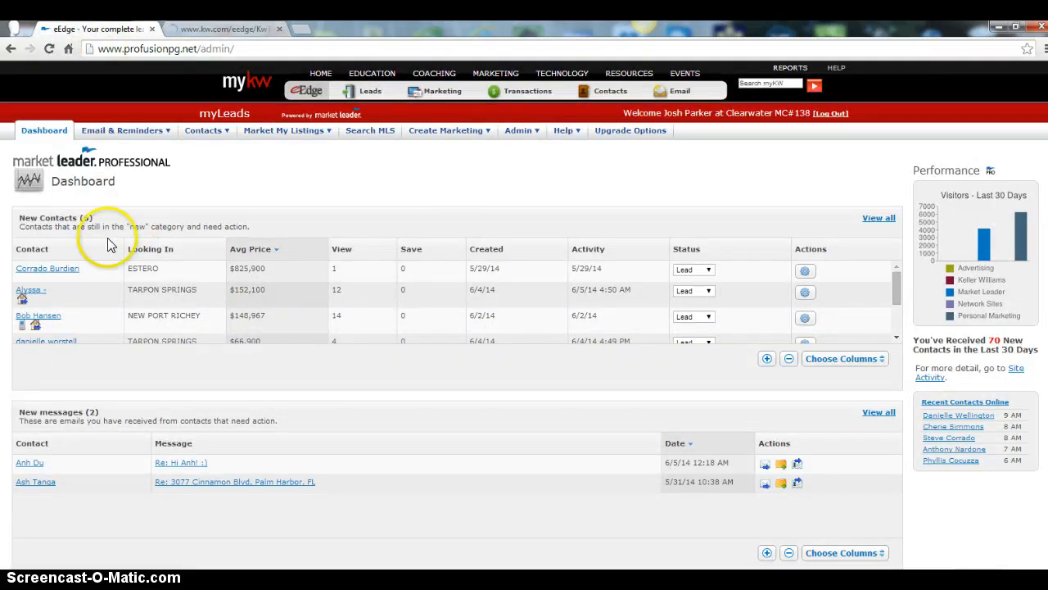
{"action": "left_click", "coordinate": [193, 31]}
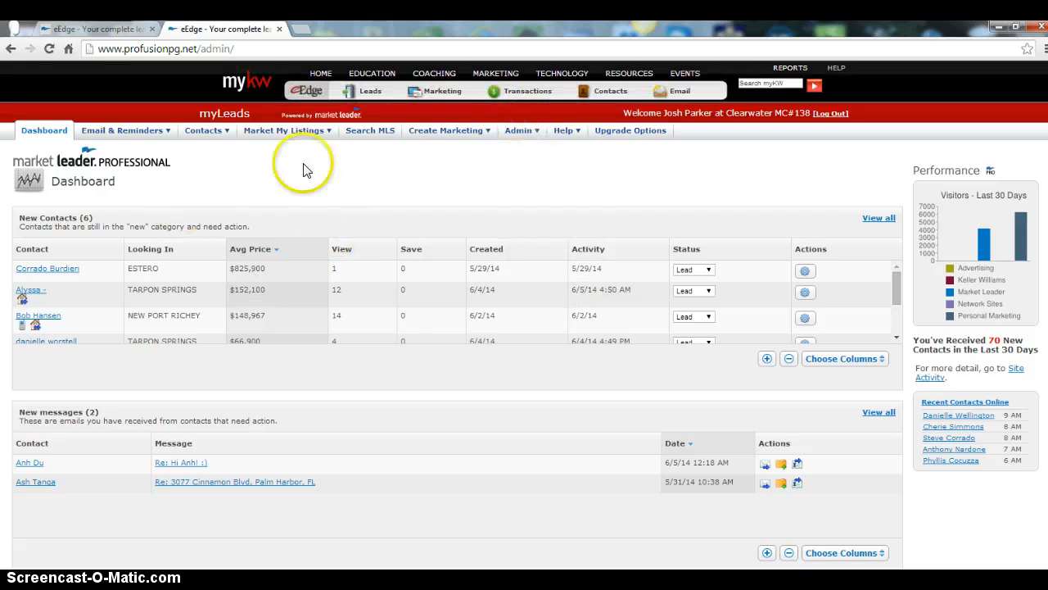
{"action": "left_click", "coordinate": [78, 28]}
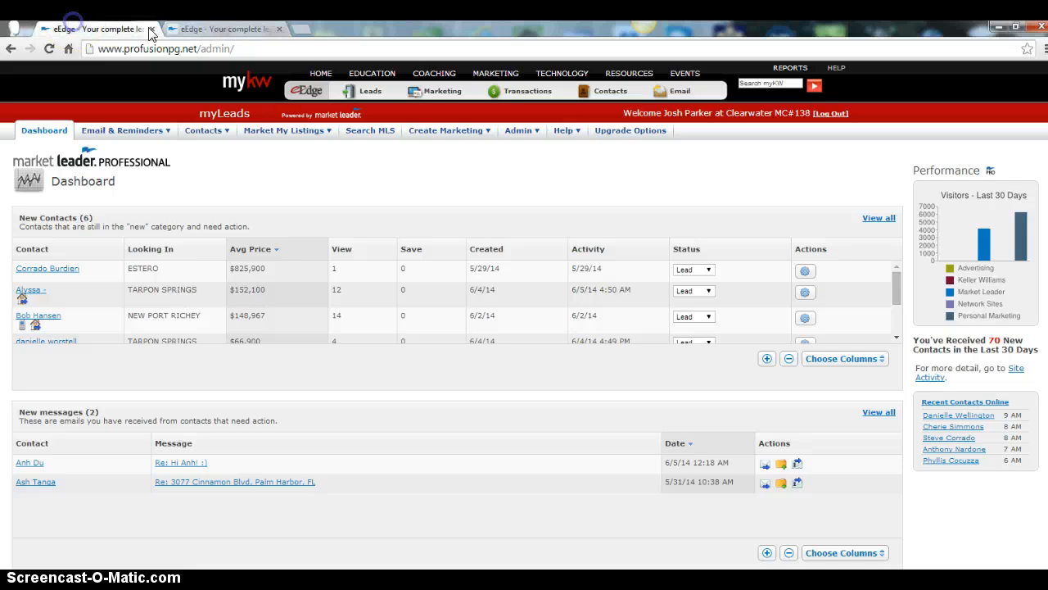
{"action": "left_click", "coordinate": [222, 32]}
{"action": "left_click", "coordinate": [81, 28]}
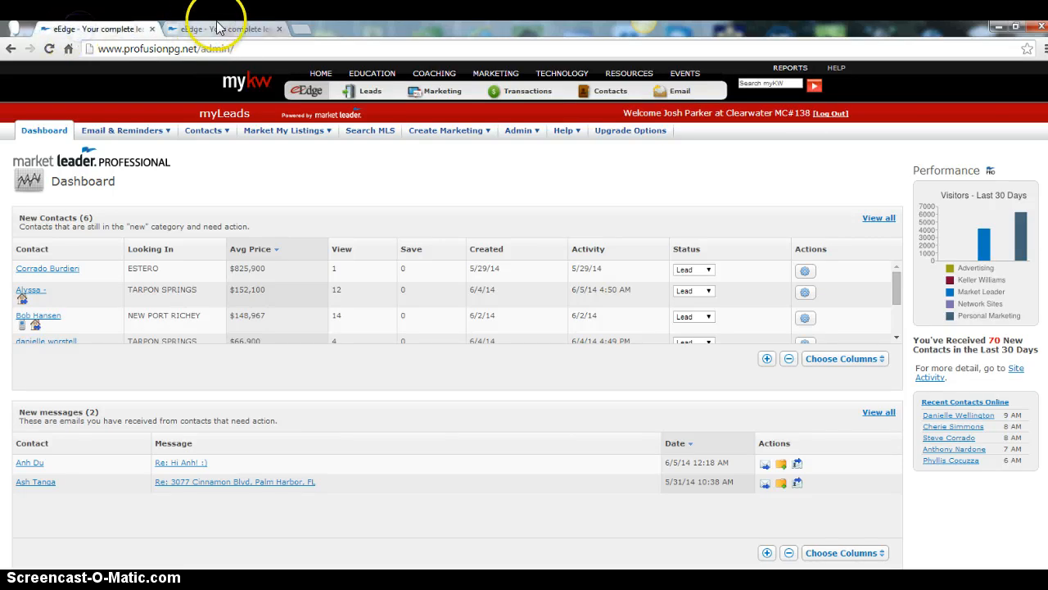
{"action": "left_click", "coordinate": [218, 25]}
Close the duplicate dashboard and open the form for adding a contact
{"action": "left_click", "coordinate": [279, 28]}
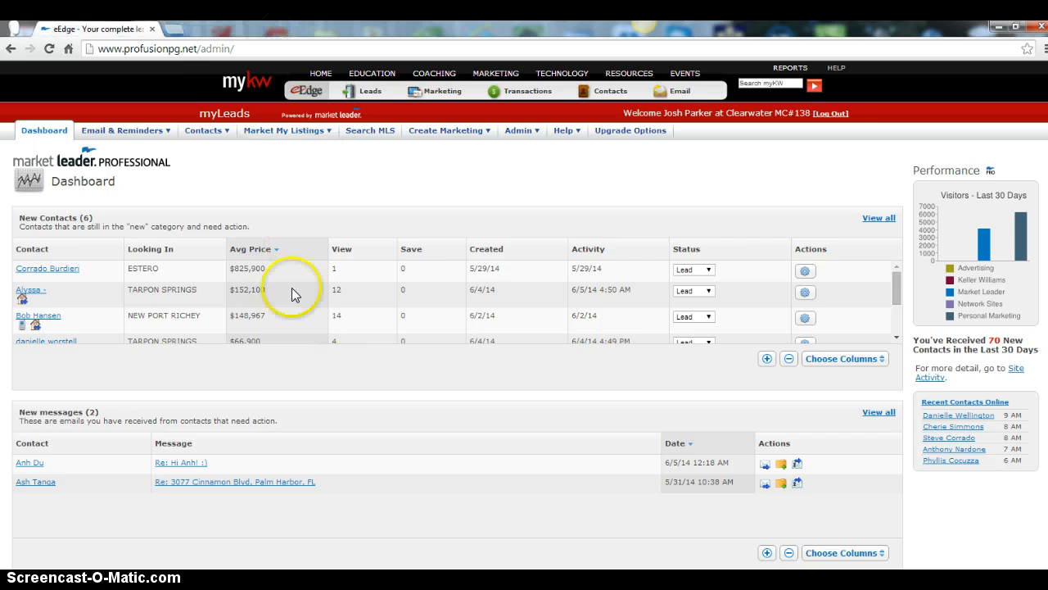
{"action": "left_click", "coordinate": [206, 133]}
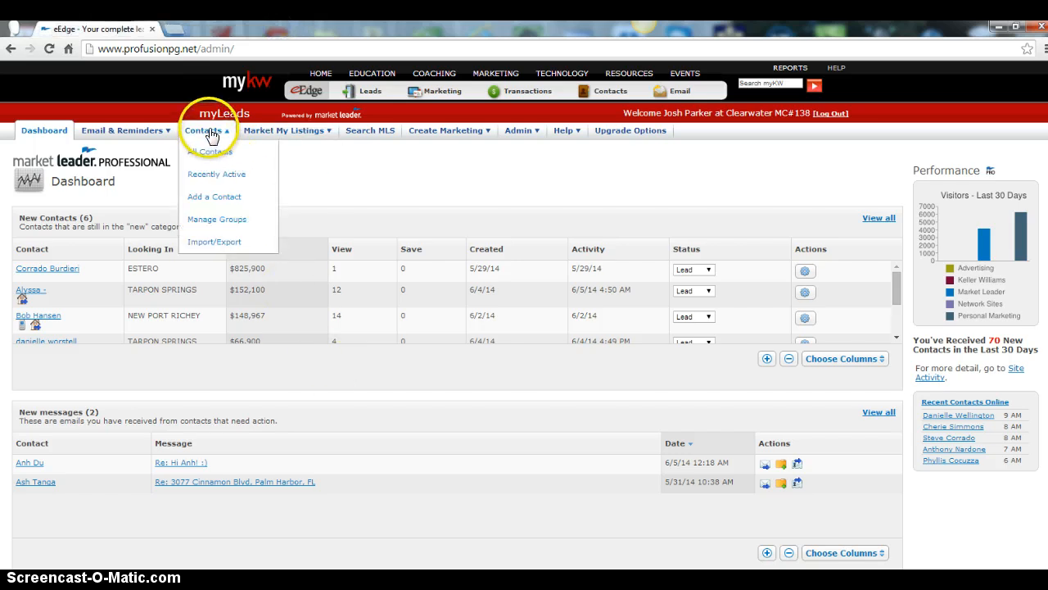
{"action": "left_click", "coordinate": [216, 199]}
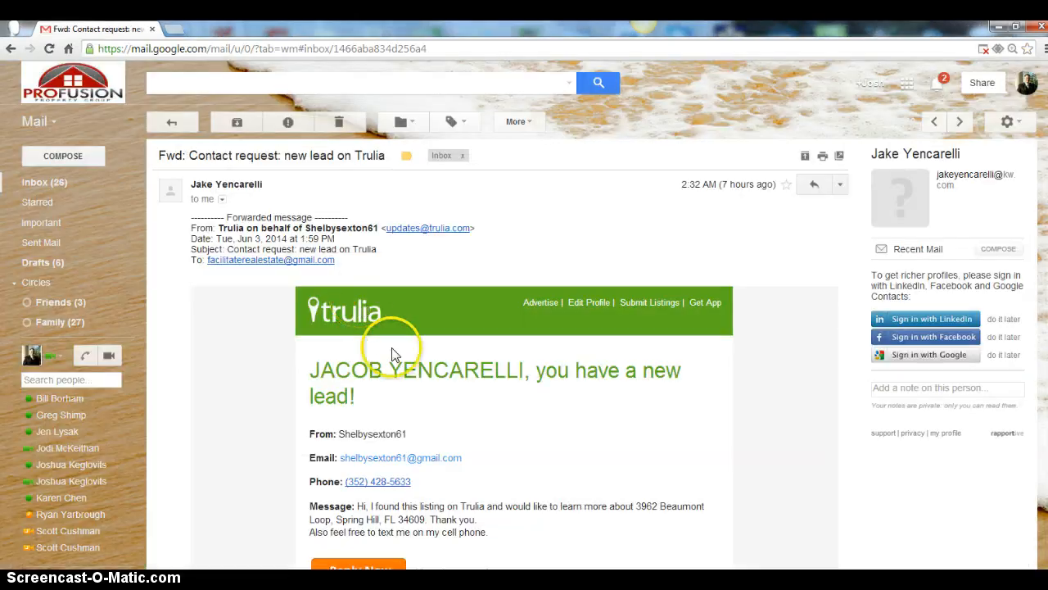
Read the forwarded Trulia lead e-mail in Gmail for the lead's name, e-mail, phone, message and property of interest
{"action": "scroll", "coordinate": [398, 339], "scroll_direction": "down", "scroll_amount": 3}
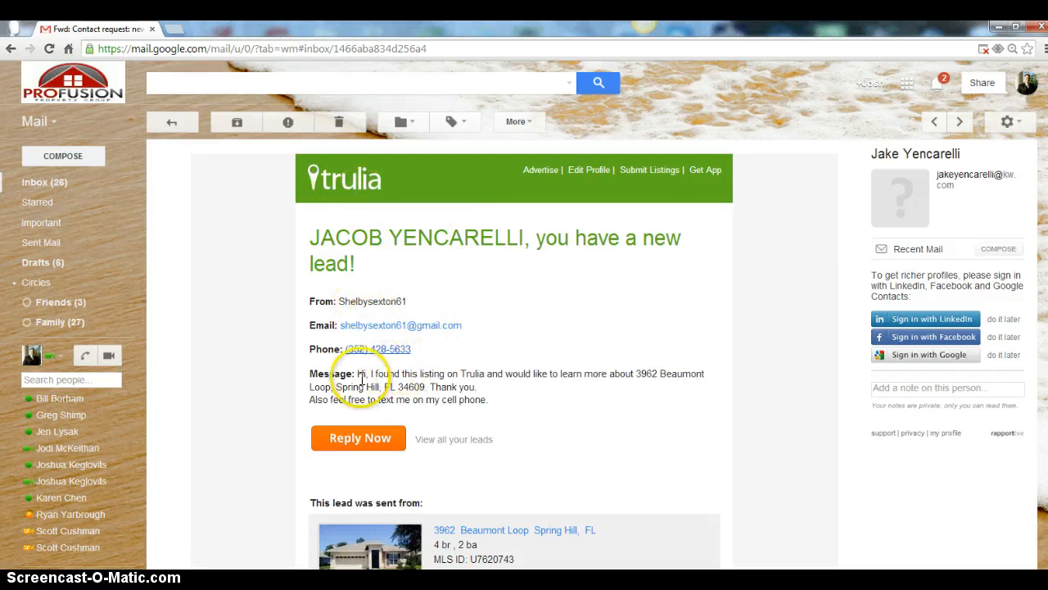
{"action": "left_click", "coordinate": [434, 385]}
{"action": "left_click_drag", "start_coordinate": [558, 353], "coordinate": [629, 366]}
{"action": "scroll", "coordinate": [573, 418], "scroll_direction": "down", "scroll_amount": 2}
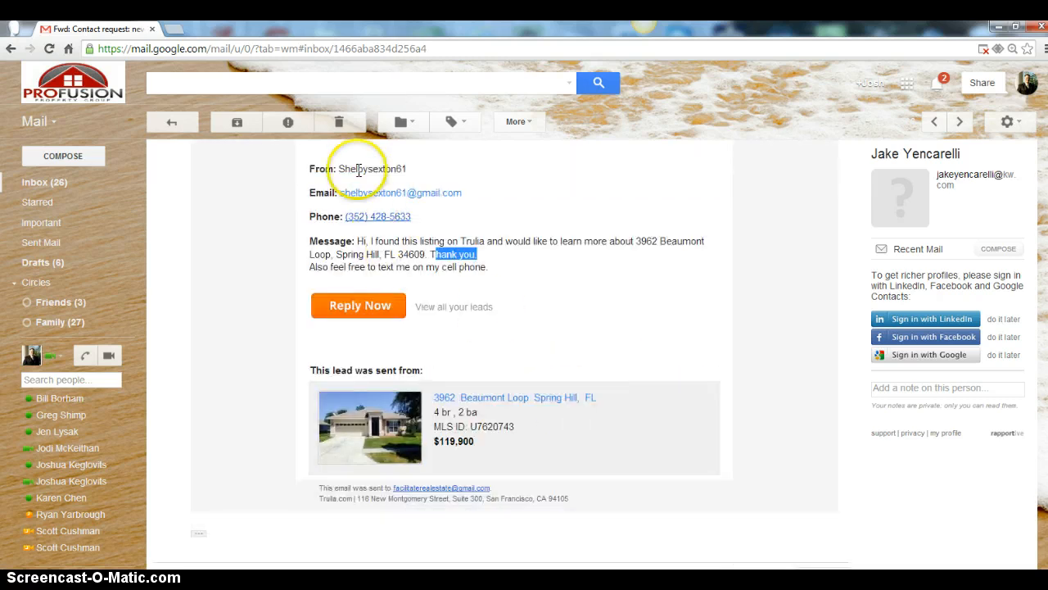
{"action": "scroll", "coordinate": [483, 295], "scroll_direction": "down", "scroll_amount": 2}
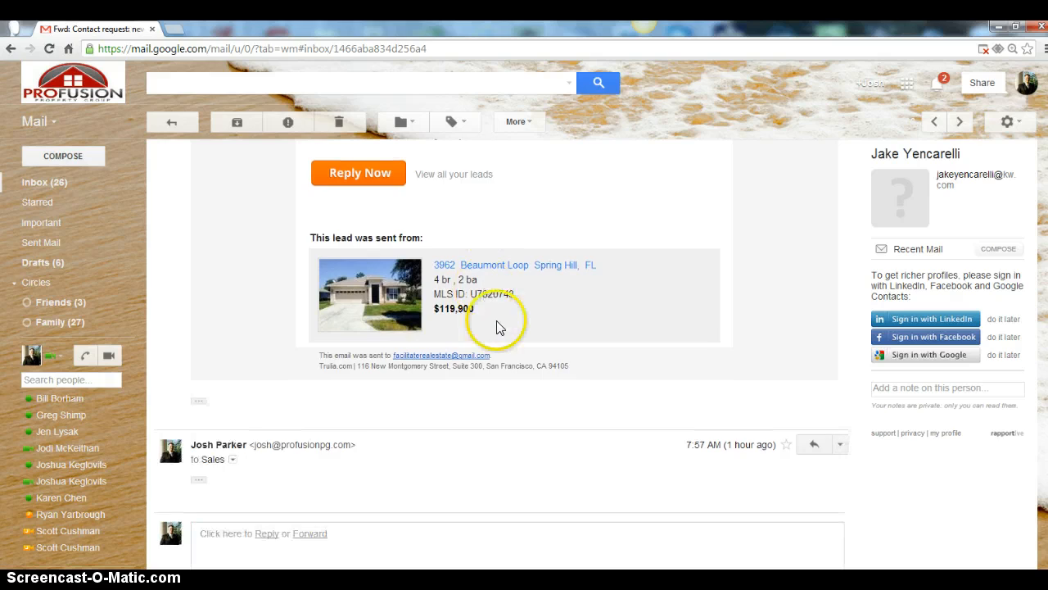
{"action": "scroll", "coordinate": [503, 336], "scroll_direction": "up", "scroll_amount": 4}
{"action": "scroll", "coordinate": [506, 342], "scroll_direction": "up", "scroll_amount": 2}
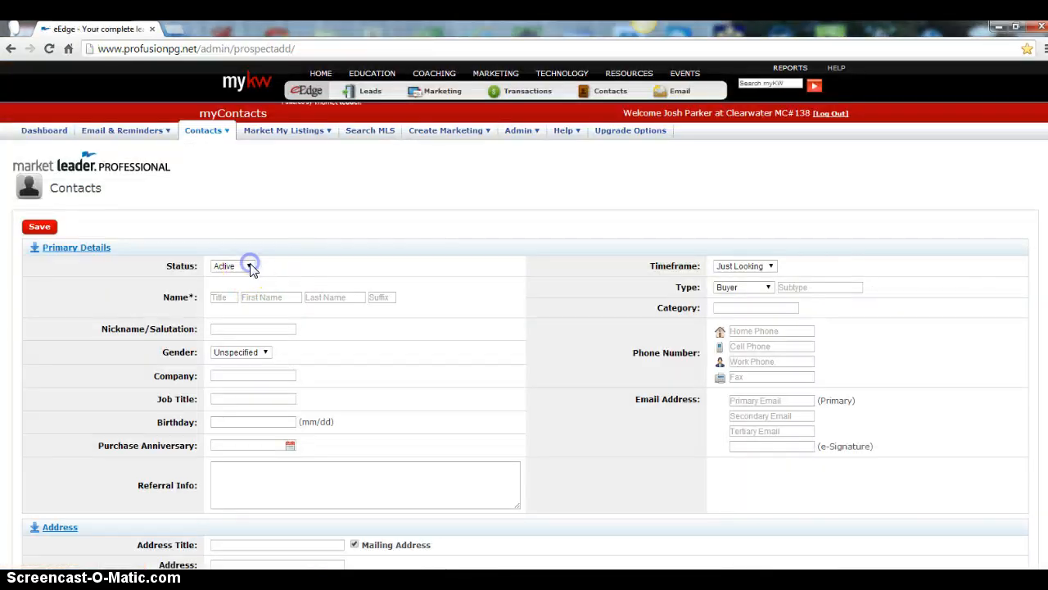
Set the new contact's status to Lead
{"action": "left_click", "coordinate": [252, 270]}
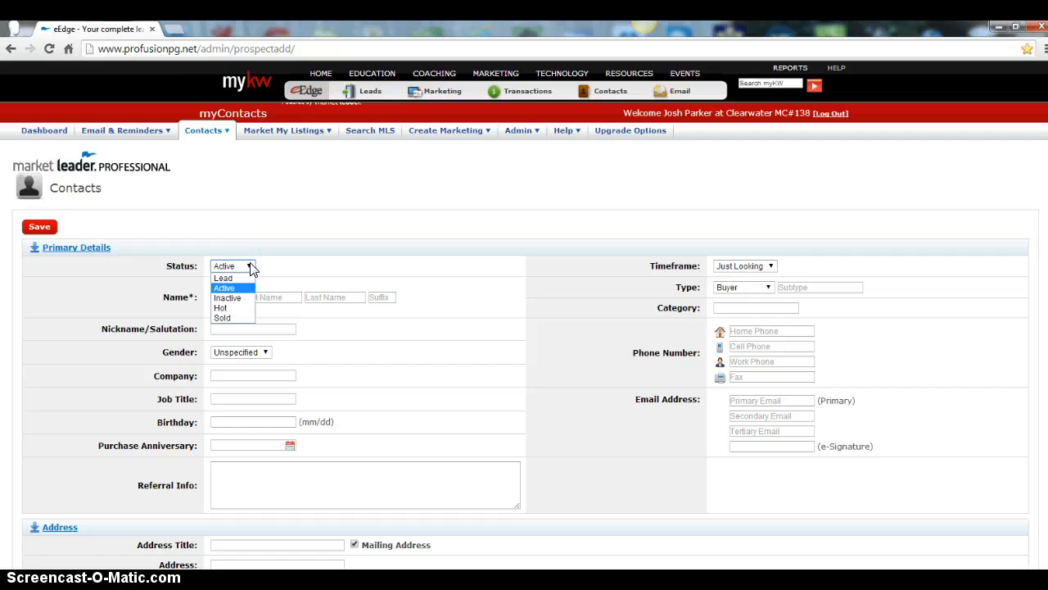
{"action": "left_click", "coordinate": [242, 283]}
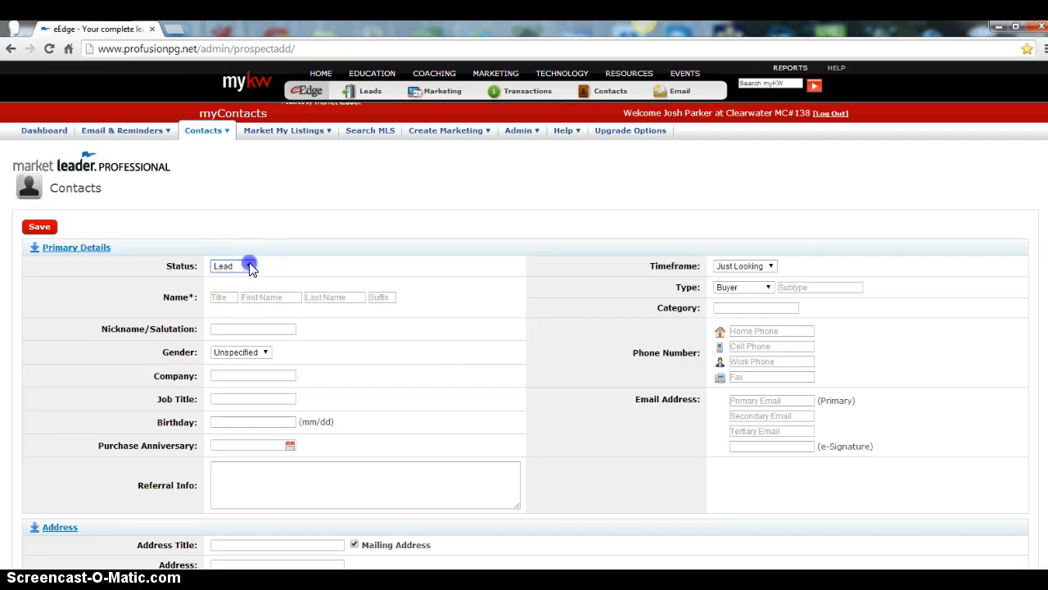
{"action": "left_click", "coordinate": [248, 264]}
{"action": "left_click", "coordinate": [242, 280]}
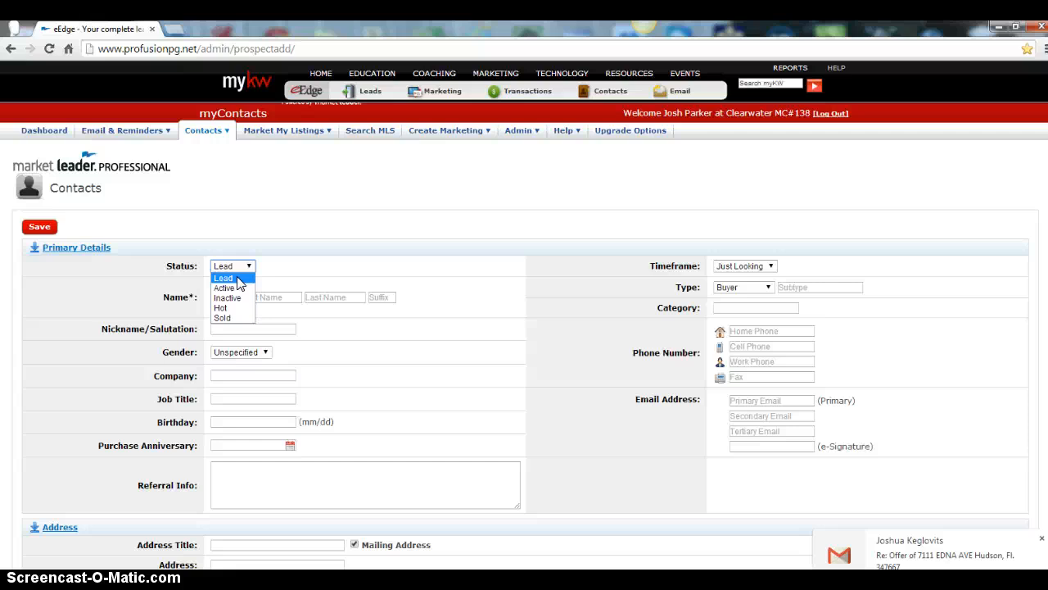
{"action": "left_click", "coordinate": [240, 280]}
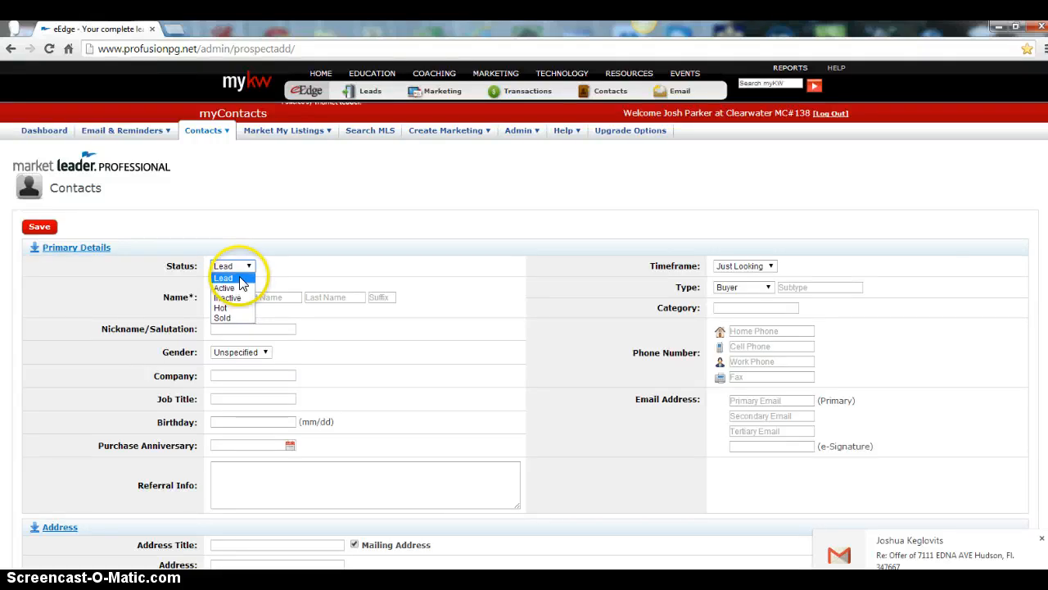
{"action": "left_click", "coordinate": [241, 280]}
Fill in the contact's first and last name, cell phone and primary e-mail, and set the gender to Female
{"action": "left_click", "coordinate": [262, 297]}
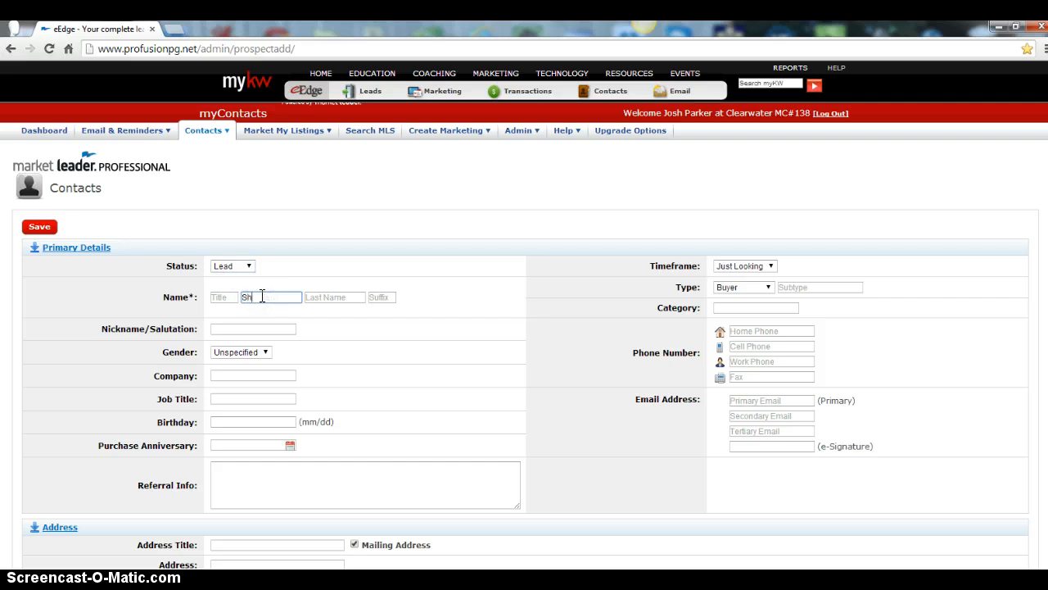
{"action": "key", "text": "Tab"}
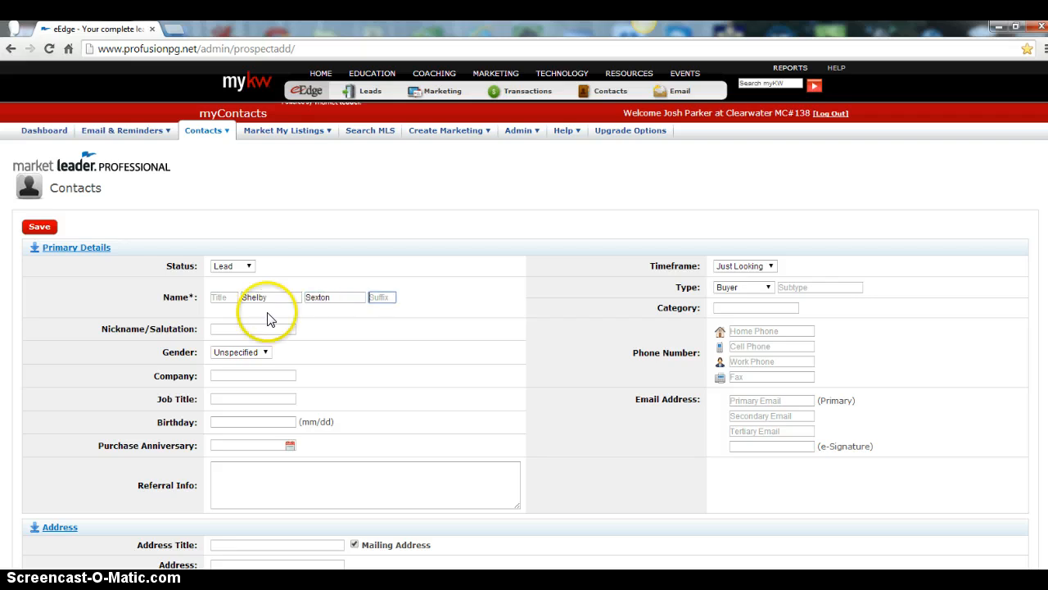
{"action": "left_click", "coordinate": [771, 331]}
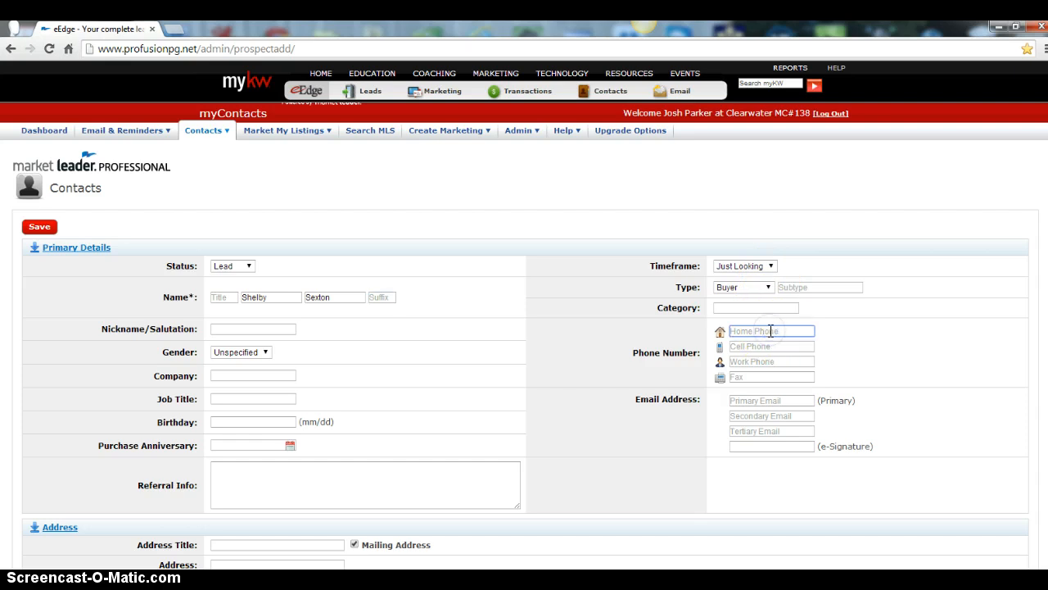
{"action": "key", "text": "Tab"}
{"action": "left_click", "coordinate": [765, 400]}
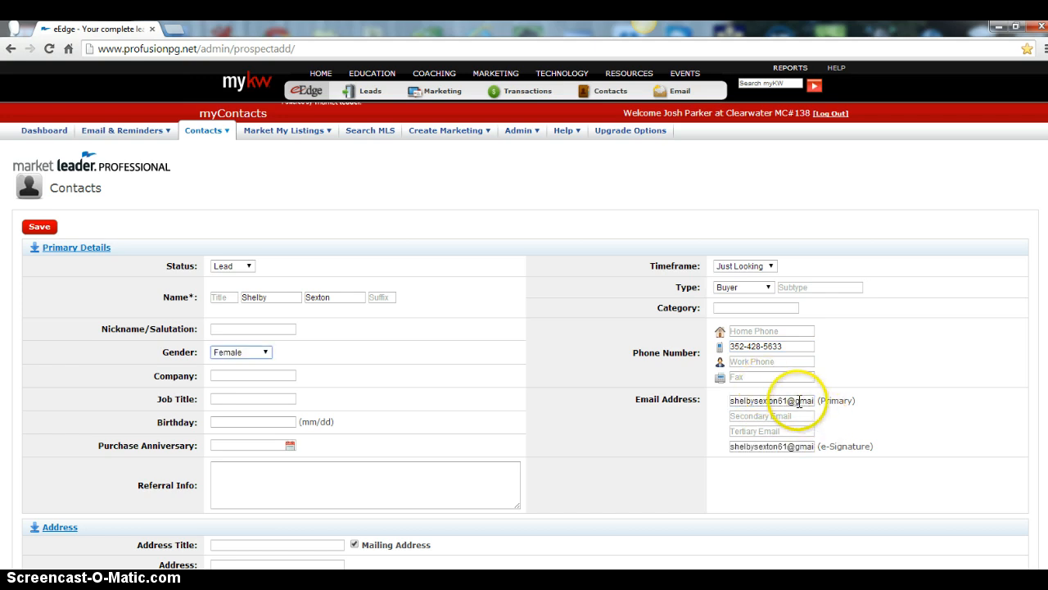
{"action": "triple_click", "coordinate": [798, 400]}
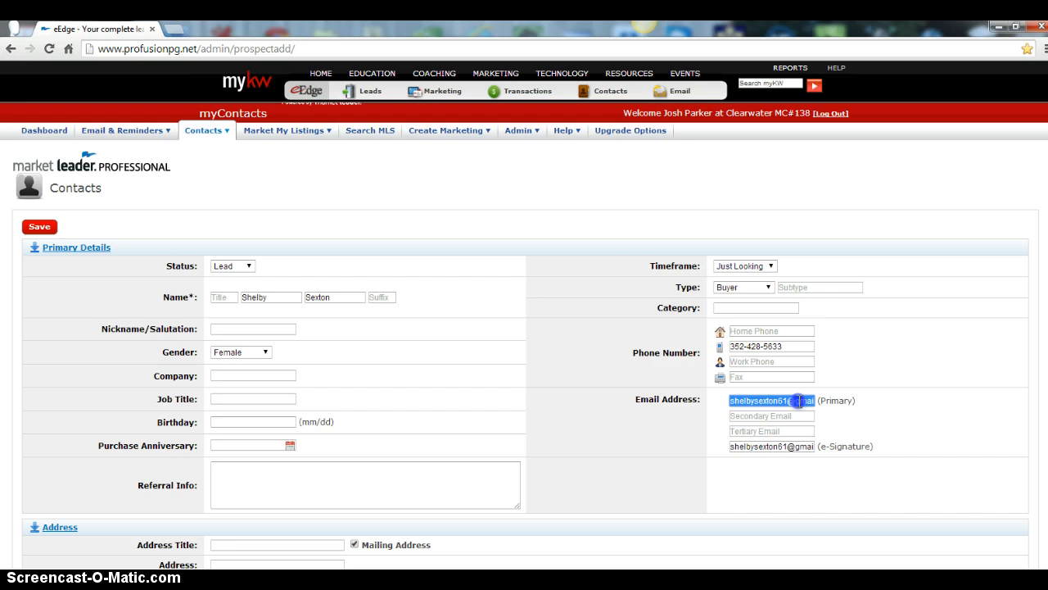
{"action": "triple_click", "coordinate": [801, 445]}
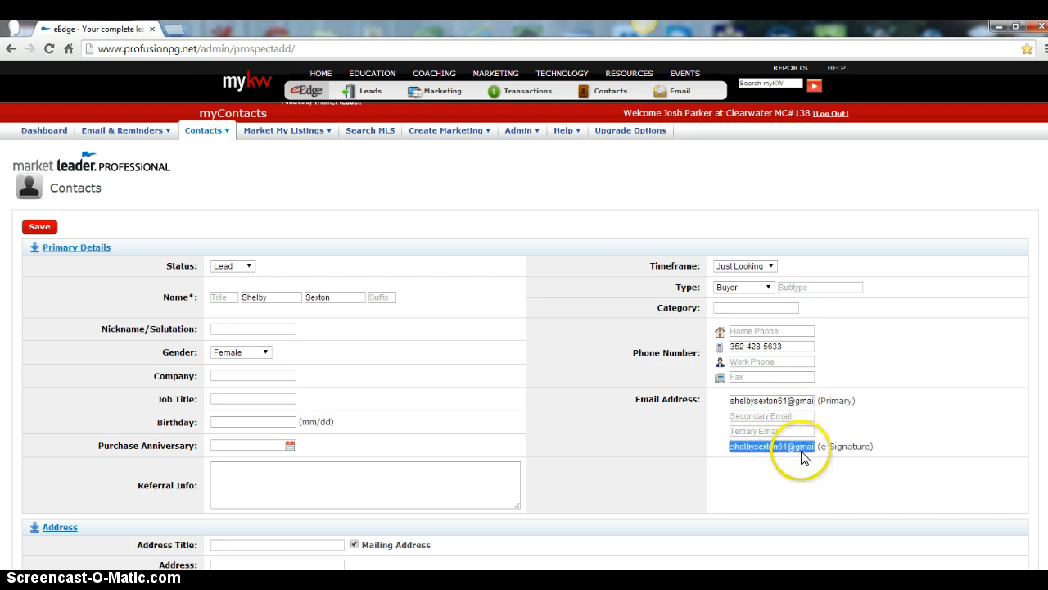
Enter Trulia and the inquired property's address as the referral info, and save the new contact
{"action": "left_click", "coordinate": [250, 476]}
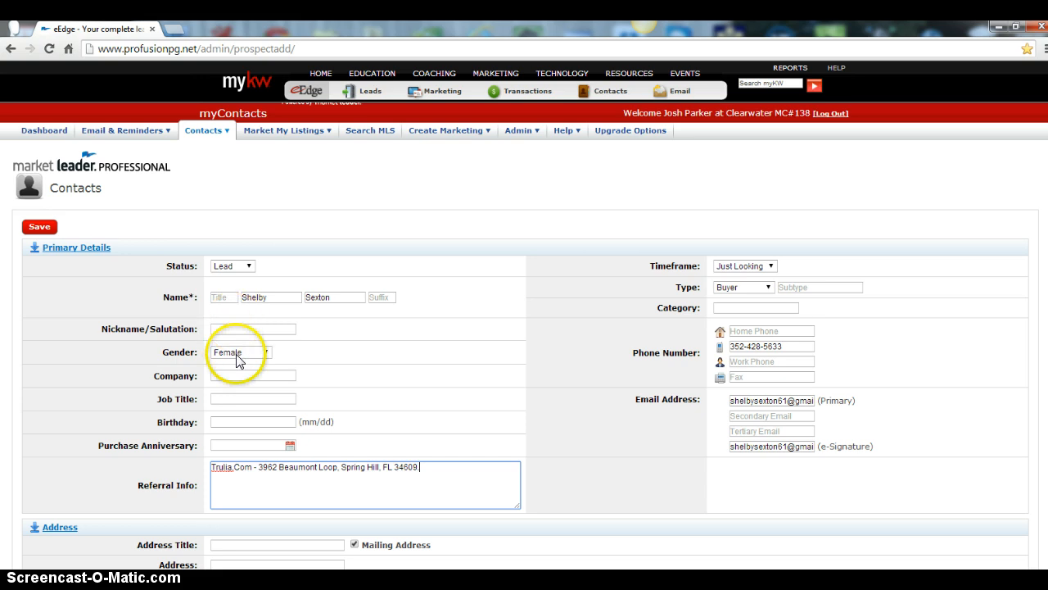
{"action": "scroll", "coordinate": [237, 358], "scroll_direction": "down", "scroll_amount": 3}
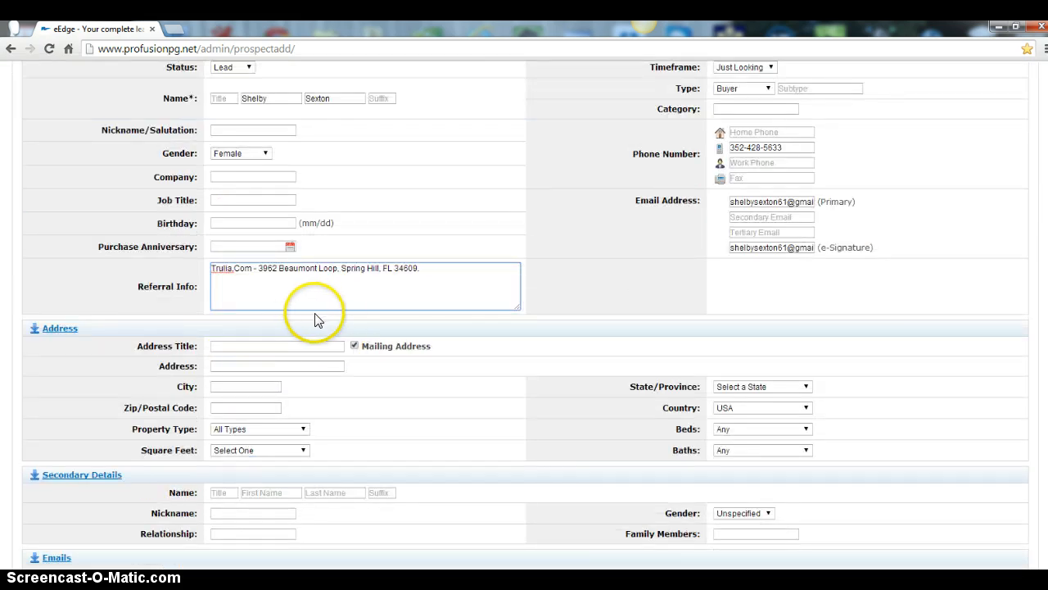
{"action": "scroll", "coordinate": [281, 311], "scroll_direction": "down", "scroll_amount": 1}
{"action": "scroll", "coordinate": [131, 512], "scroll_direction": "down", "scroll_amount": 1}
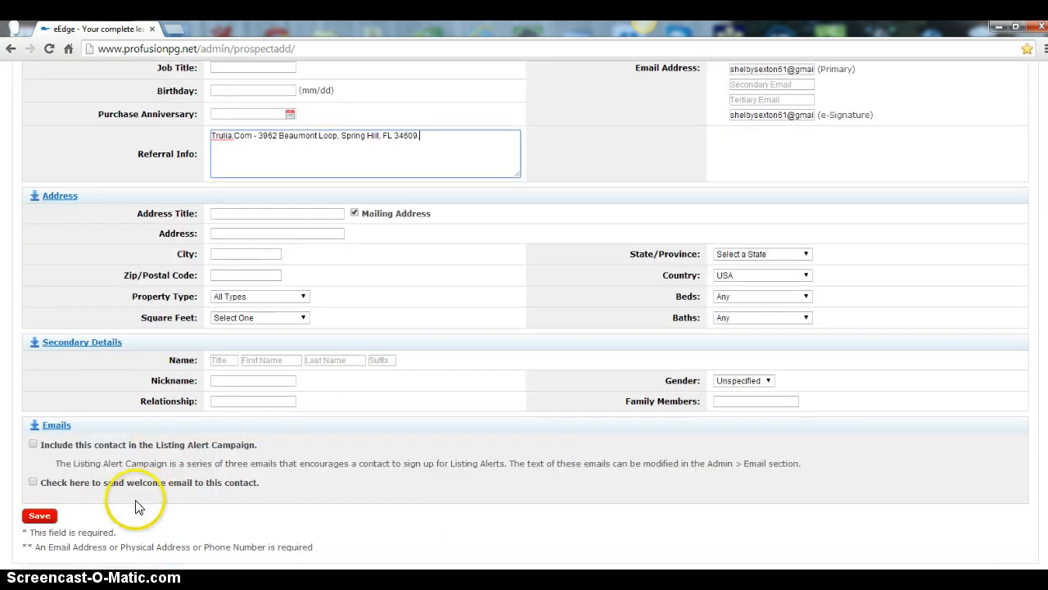
{"action": "left_click", "coordinate": [38, 516]}
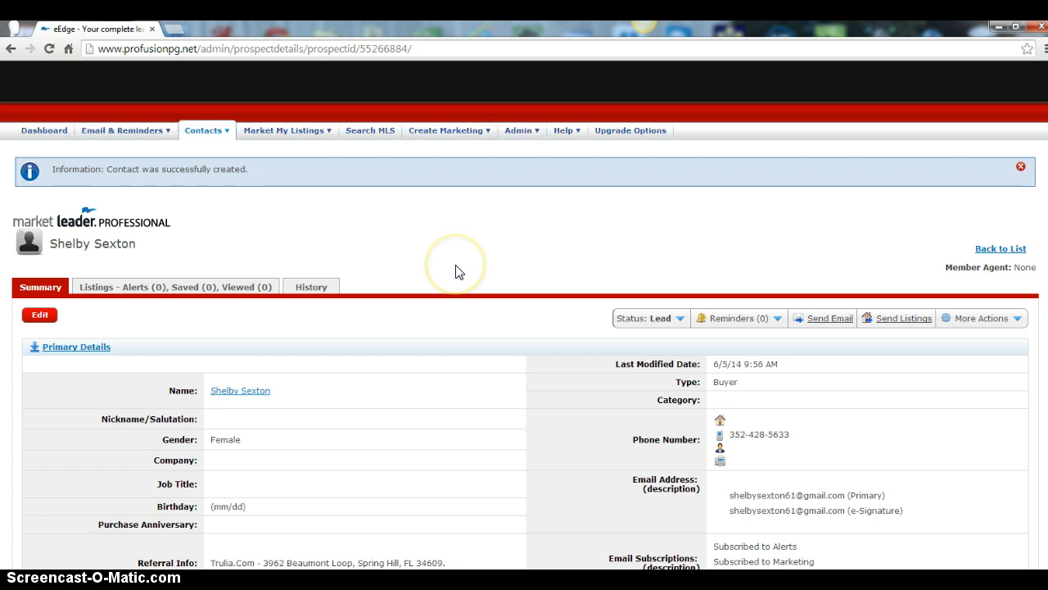
Set the contact's Market Insider zip code to 34609, set Market Report Email to Subscribed, and save
{"action": "scroll", "coordinate": [400, 365], "scroll_direction": "down", "scroll_amount": 5}
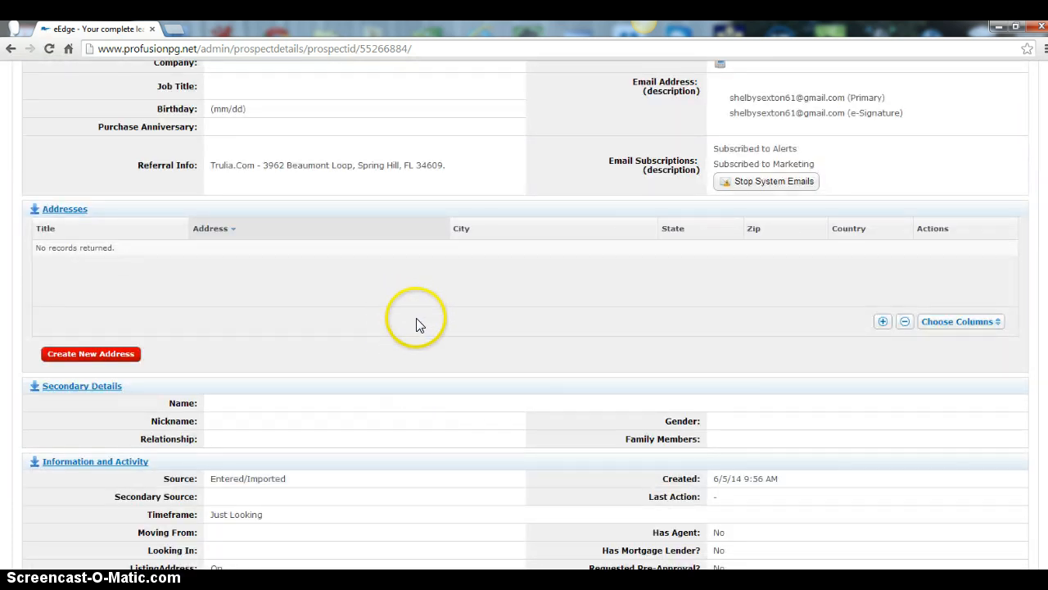
{"action": "scroll", "coordinate": [414, 375], "scroll_direction": "down", "scroll_amount": 3}
{"action": "scroll", "coordinate": [419, 378], "scroll_direction": "down", "scroll_amount": 6}
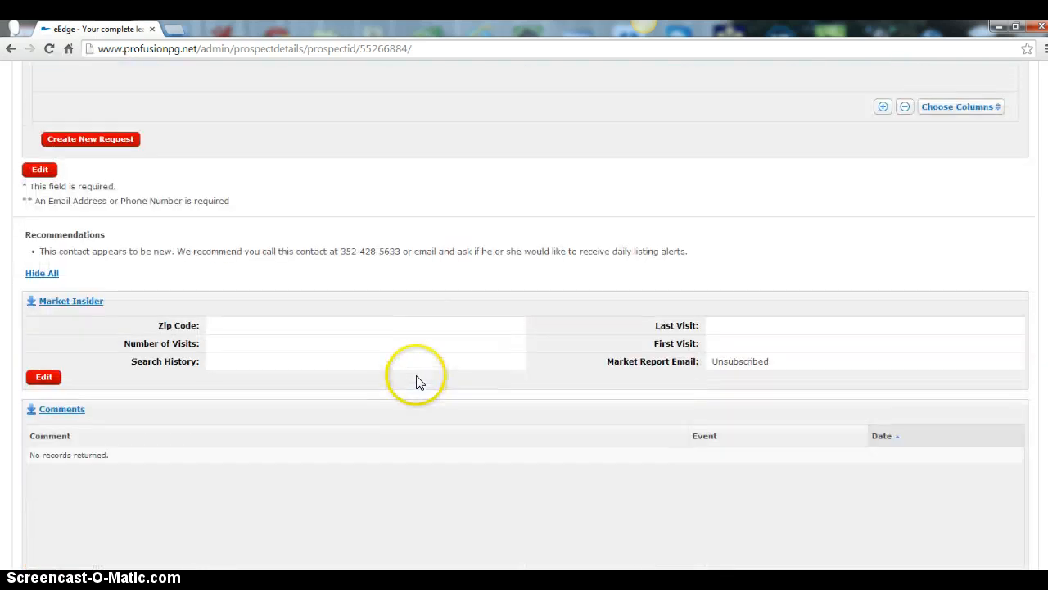
{"action": "left_click", "coordinate": [41, 379]}
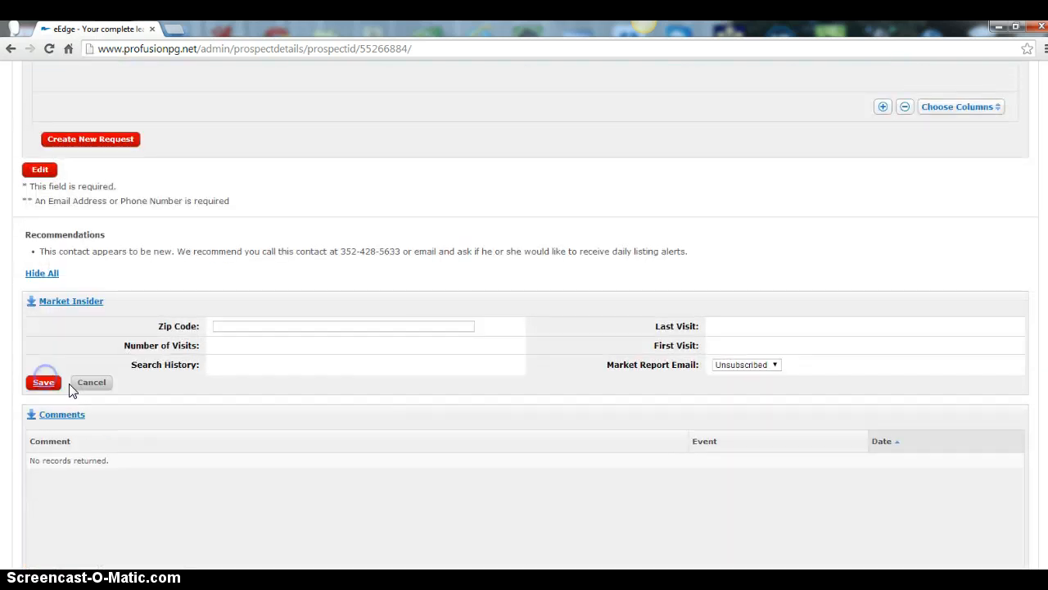
{"action": "left_click", "coordinate": [273, 326]}
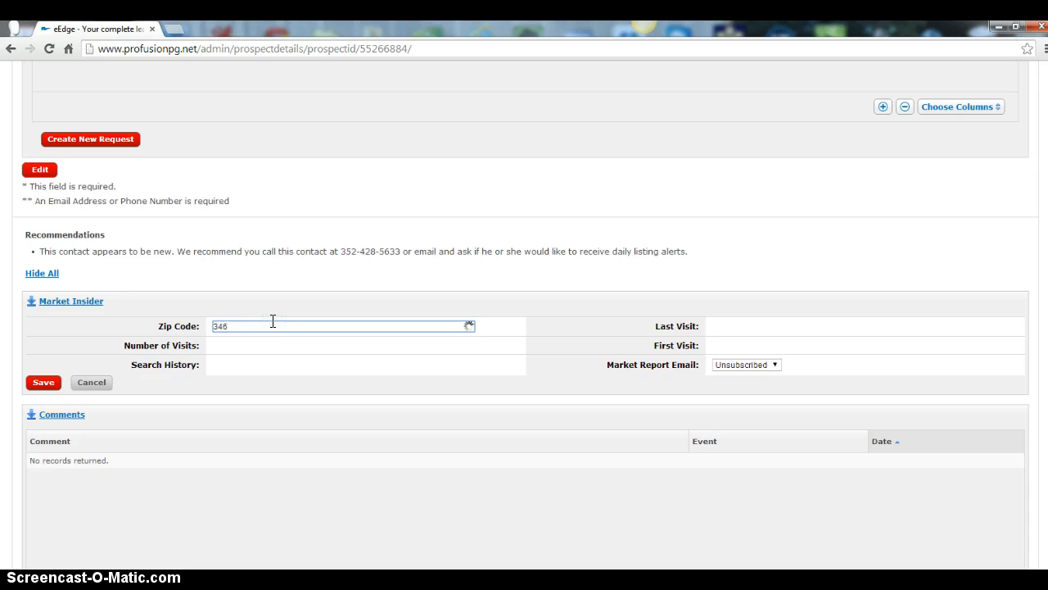
{"action": "key", "text": "Return"}
{"action": "left_click", "coordinate": [727, 364]}
{"action": "left_click", "coordinate": [726, 387]}
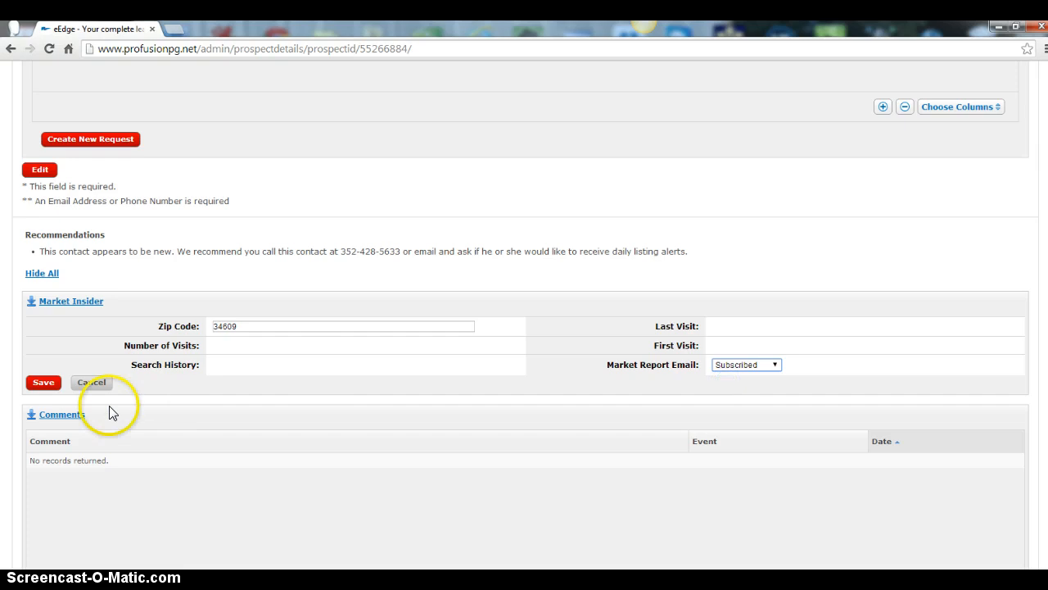
{"action": "left_click", "coordinate": [43, 382]}
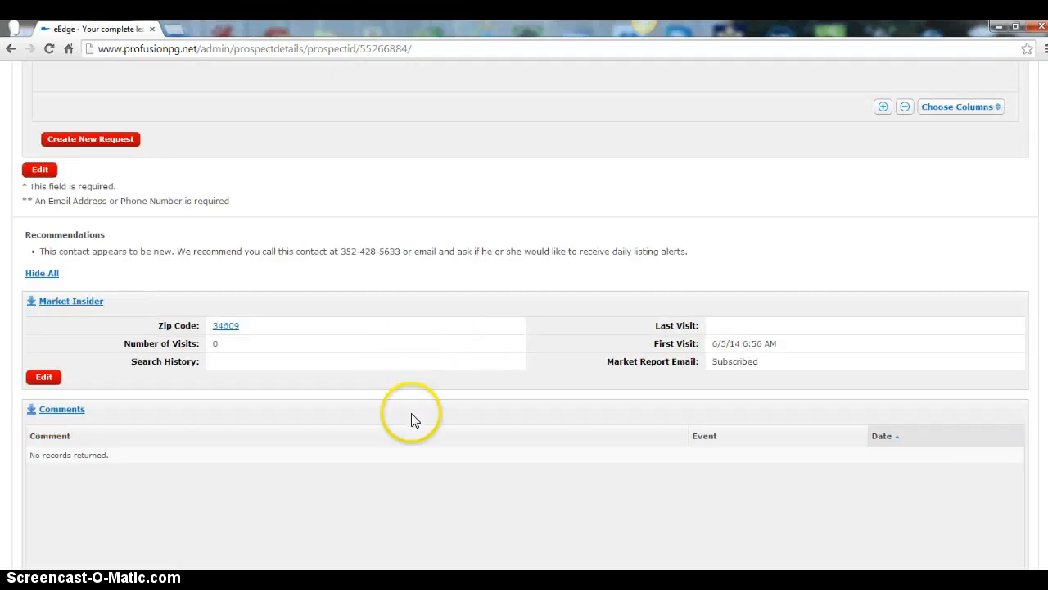
Open the list for adding the contact to campaigns and select the Why Choose Me? - Series 1 campaign
{"action": "scroll", "coordinate": [412, 419], "scroll_direction": "down", "scroll_amount": 3}
{"action": "scroll", "coordinate": [414, 404], "scroll_direction": "down", "scroll_amount": 3}
{"action": "scroll", "coordinate": [412, 412], "scroll_direction": "down", "scroll_amount": 8}
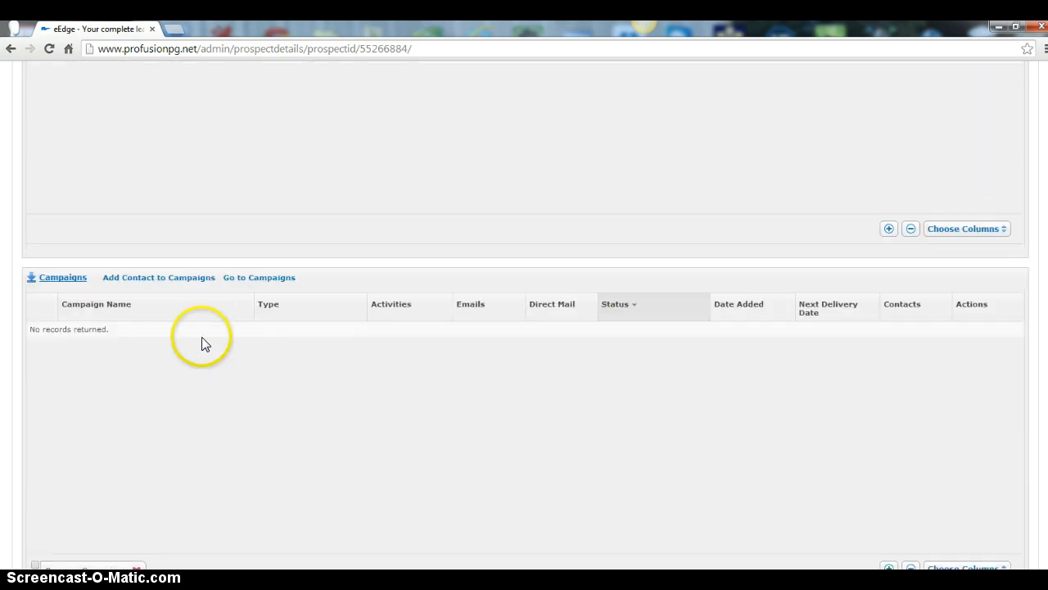
{"action": "left_click", "coordinate": [163, 279]}
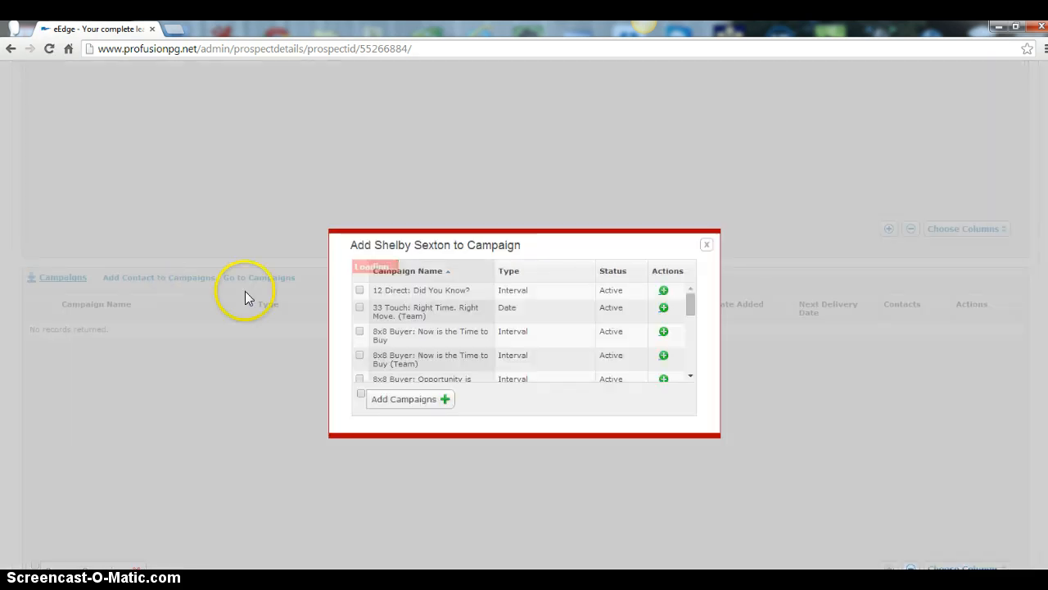
{"action": "scroll", "coordinate": [377, 331], "scroll_direction": "down", "scroll_amount": 2}
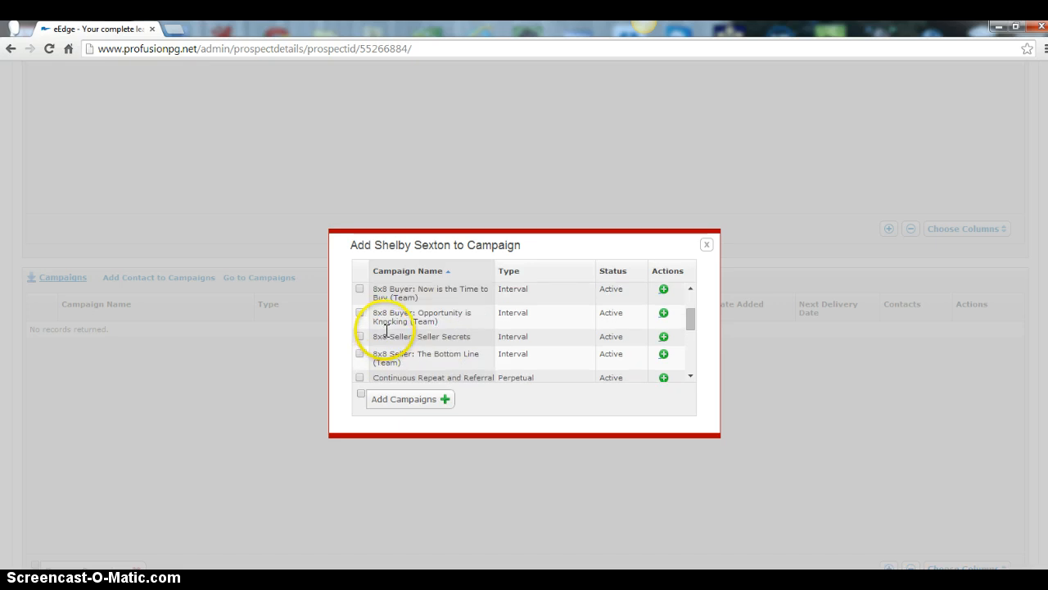
{"action": "scroll", "coordinate": [374, 327], "scroll_direction": "up", "scroll_amount": 5}
{"action": "scroll", "coordinate": [405, 332], "scroll_direction": "down", "scroll_amount": 3}
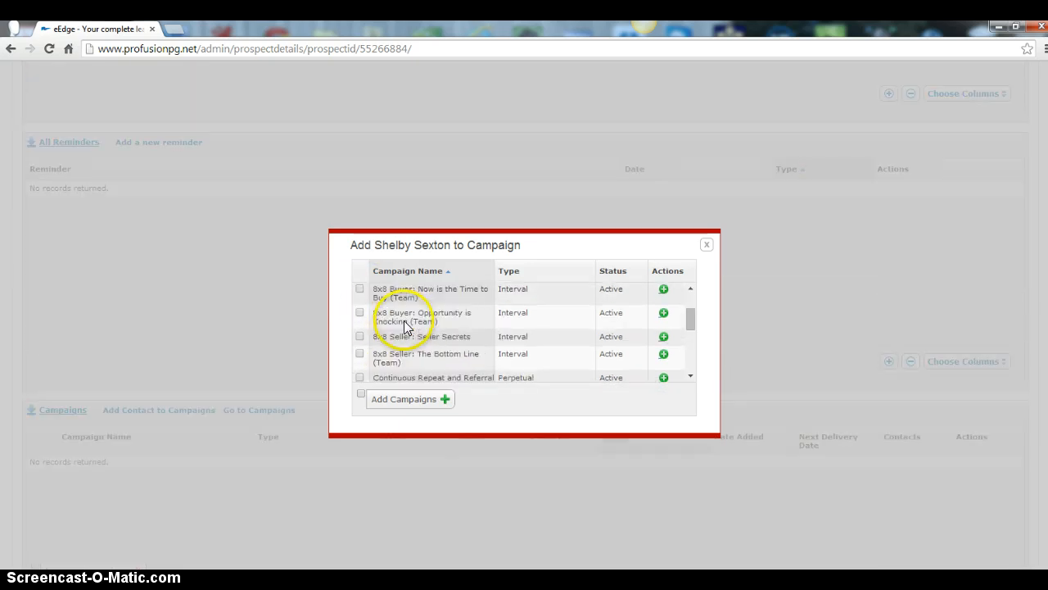
{"action": "scroll", "coordinate": [404, 342], "scroll_direction": "down", "scroll_amount": 2}
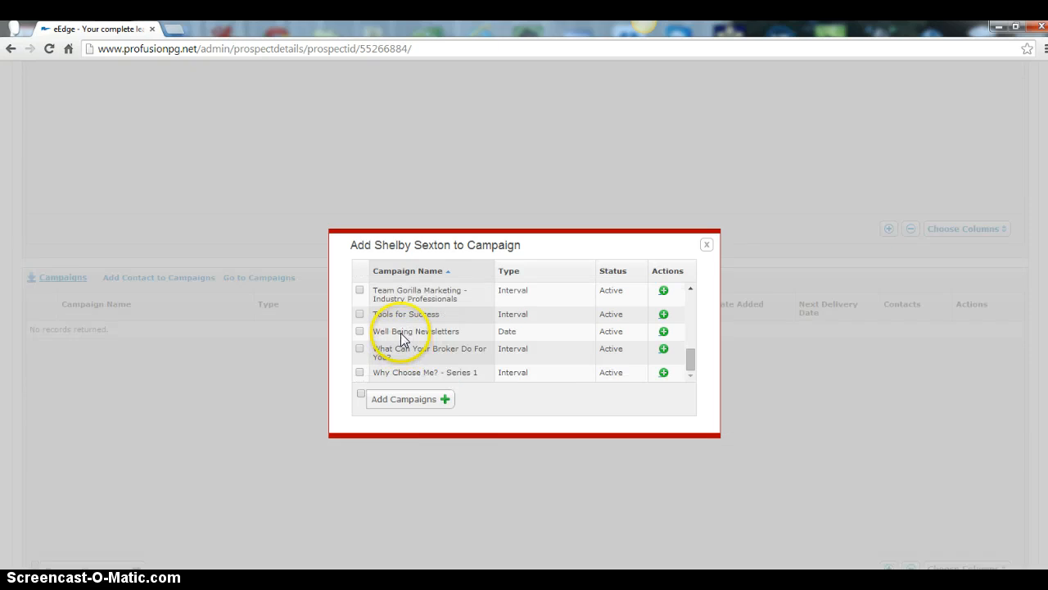
{"action": "scroll", "coordinate": [402, 377], "scroll_direction": "down", "scroll_amount": 4}
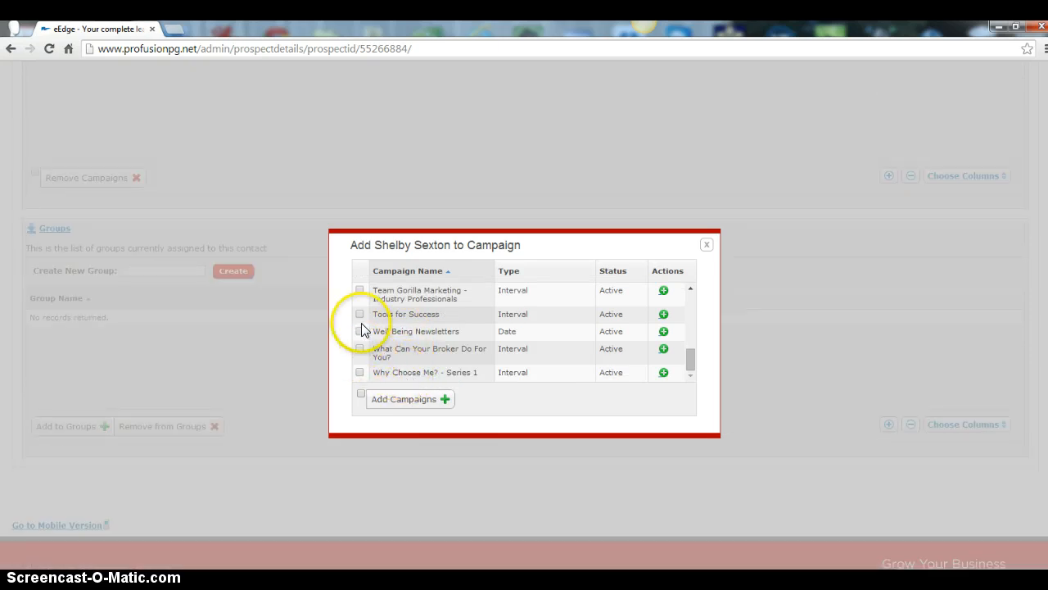
{"action": "left_click", "coordinate": [360, 373]}
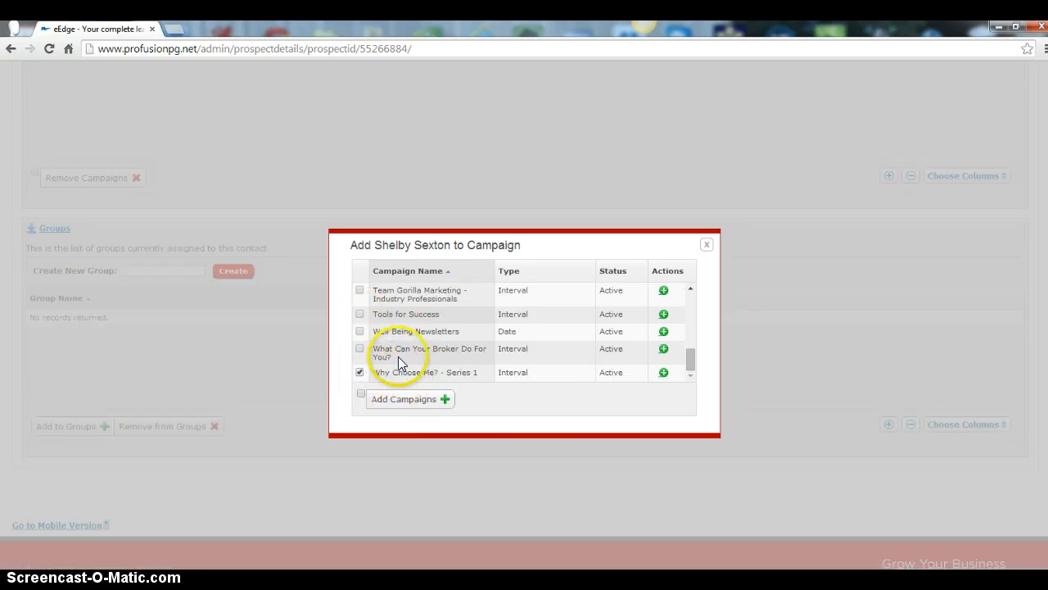
Also select the 8x8 Buyer: Now is the Time to Buy (Team) campaign and add the contact to the selected campaigns
{"action": "scroll", "coordinate": [409, 352], "scroll_direction": "up", "scroll_amount": 6}
{"action": "scroll", "coordinate": [417, 355], "scroll_direction": "up", "scroll_amount": 2}
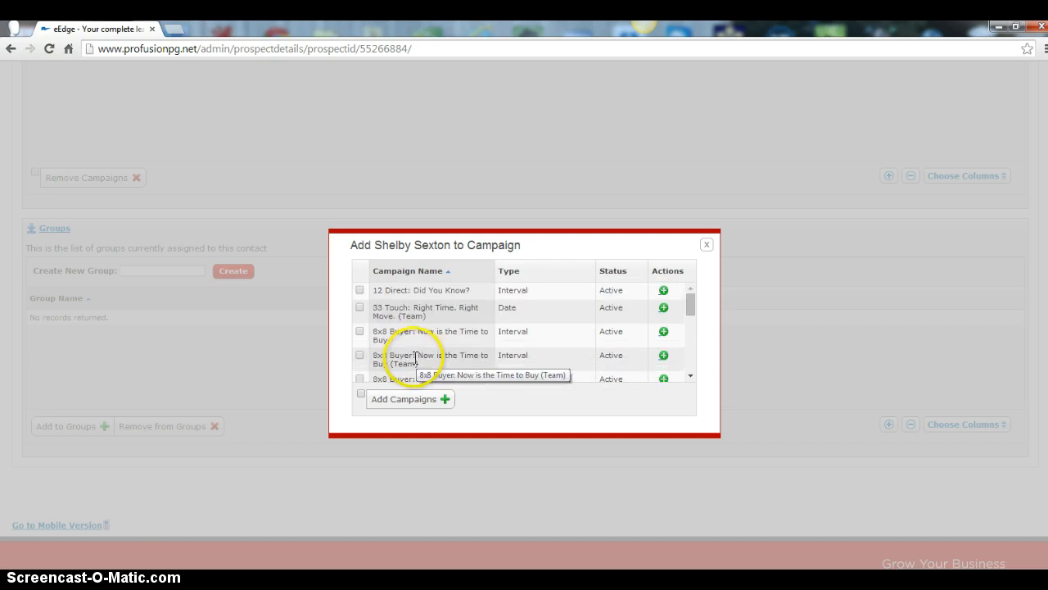
{"action": "left_click", "coordinate": [359, 355]}
{"action": "left_click", "coordinate": [401, 400]}
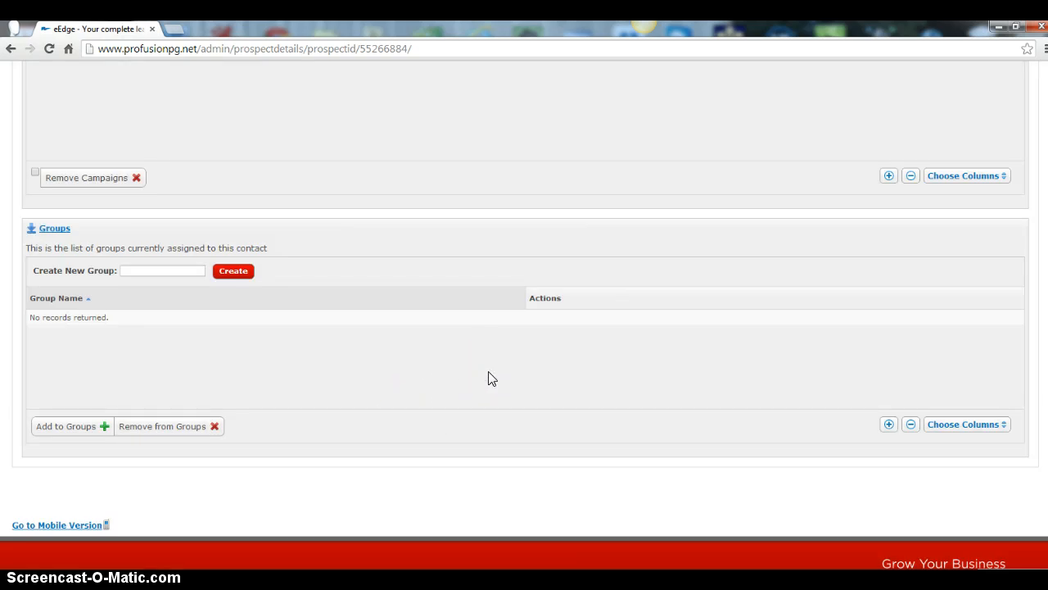
Start a new listing alert for the contact with 4+ beds and 2+ baths
{"action": "scroll", "coordinate": [462, 381], "scroll_direction": "up", "scroll_amount": 5}
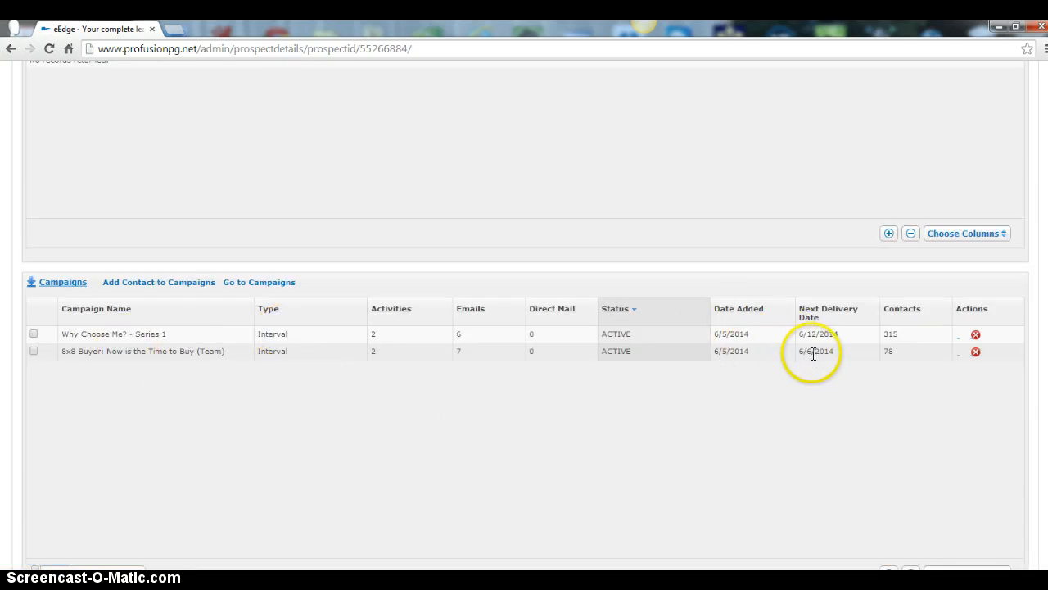
{"action": "scroll", "coordinate": [317, 386], "scroll_direction": "up", "scroll_amount": 10}
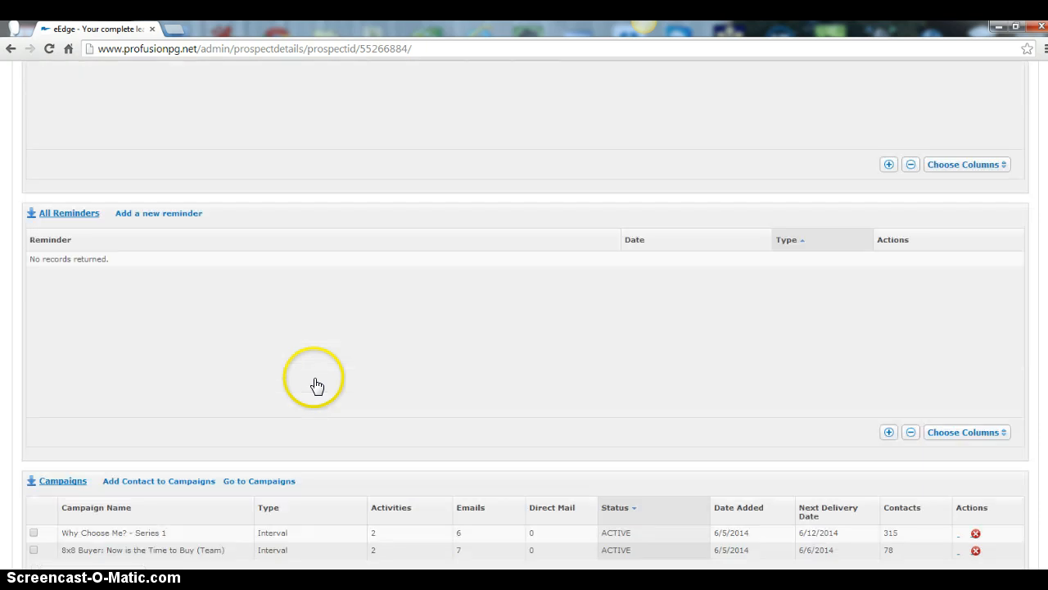
{"action": "scroll", "coordinate": [761, 346], "scroll_direction": "up", "scroll_amount": 10}
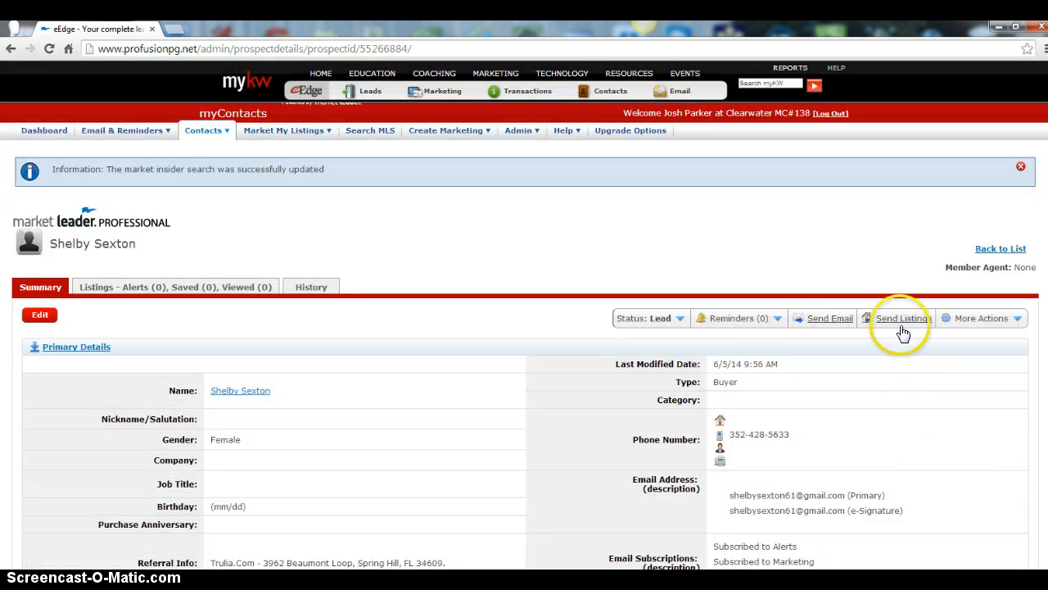
{"action": "left_click", "coordinate": [1020, 319]}
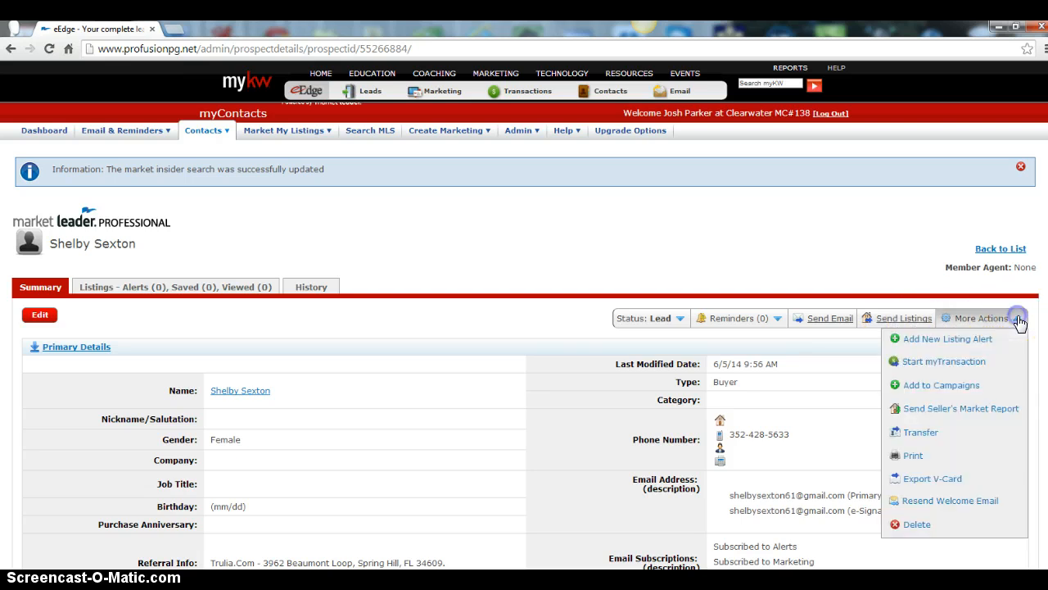
{"action": "left_click", "coordinate": [942, 342]}
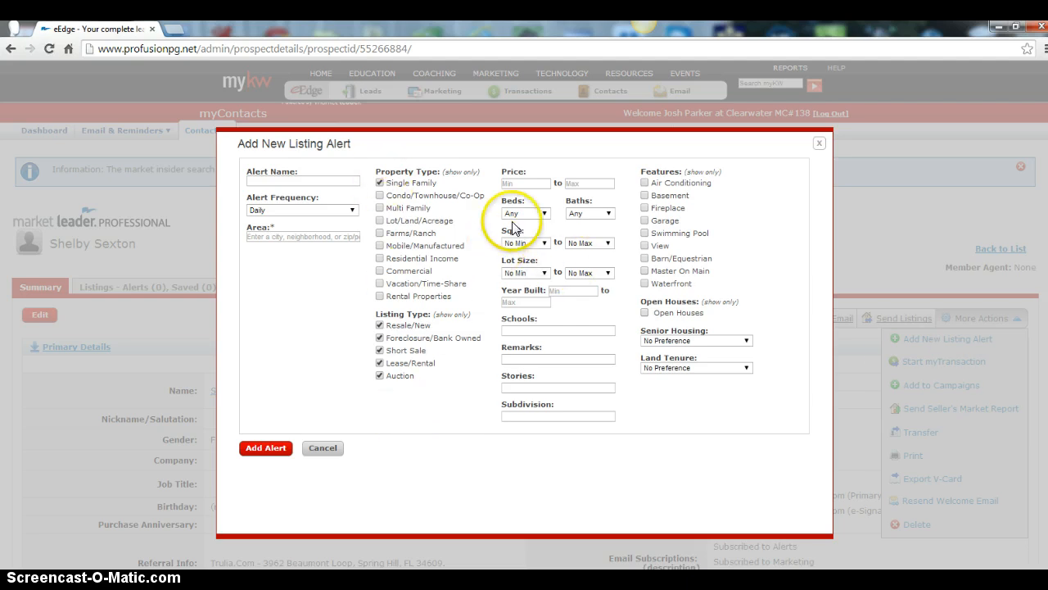
{"action": "left_click", "coordinate": [531, 214]}
{"action": "left_click", "coordinate": [524, 261]}
{"action": "left_click", "coordinate": [577, 214]}
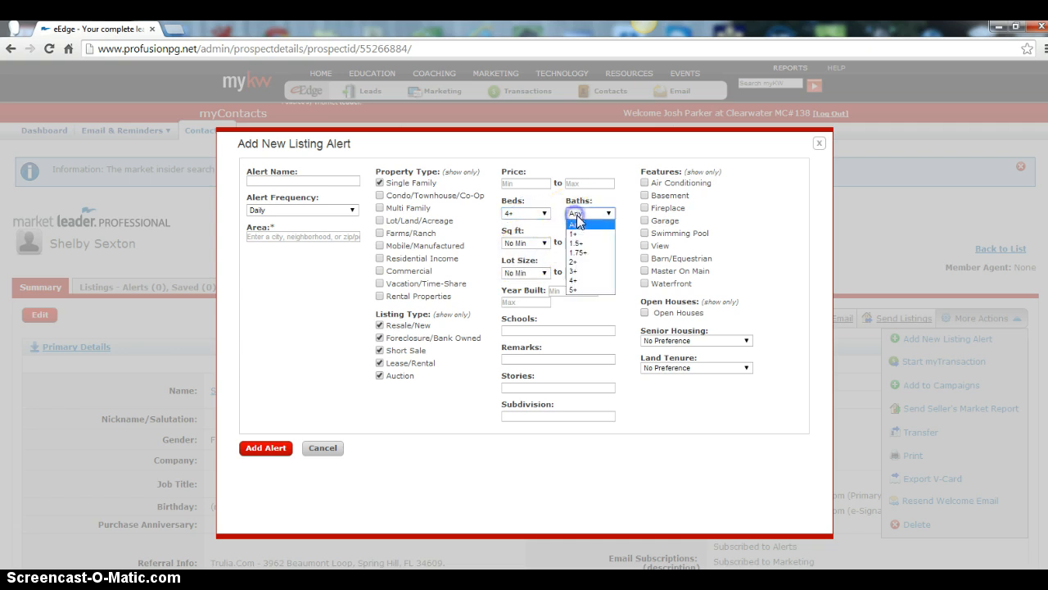
{"action": "left_click", "coordinate": [573, 261]}
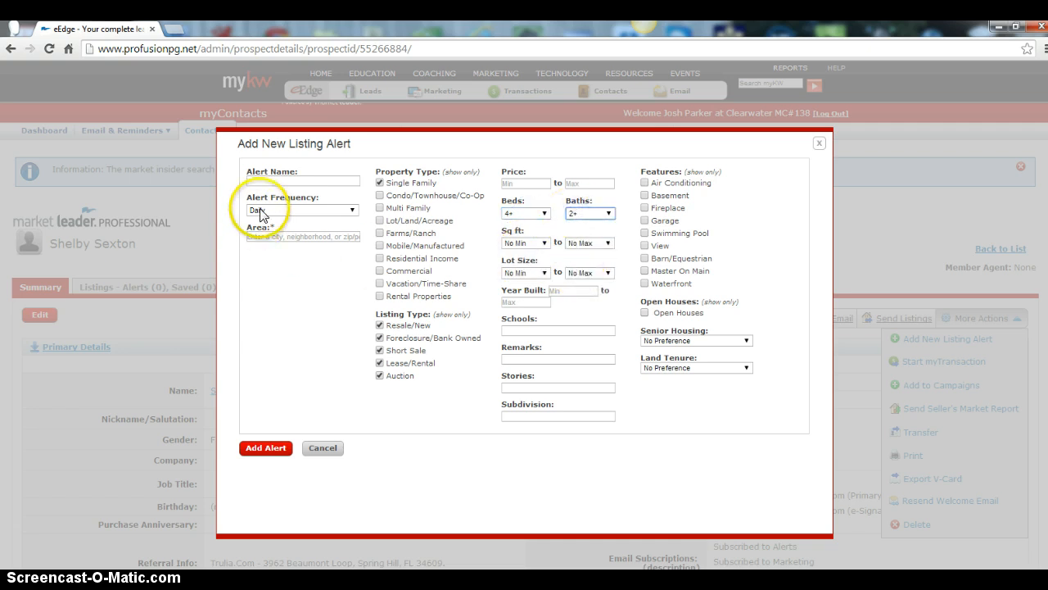
Name the alert Spring Hill Homes For Sale and set its area to Spring Hill, FL (Hernando)
{"action": "left_click", "coordinate": [266, 179]}
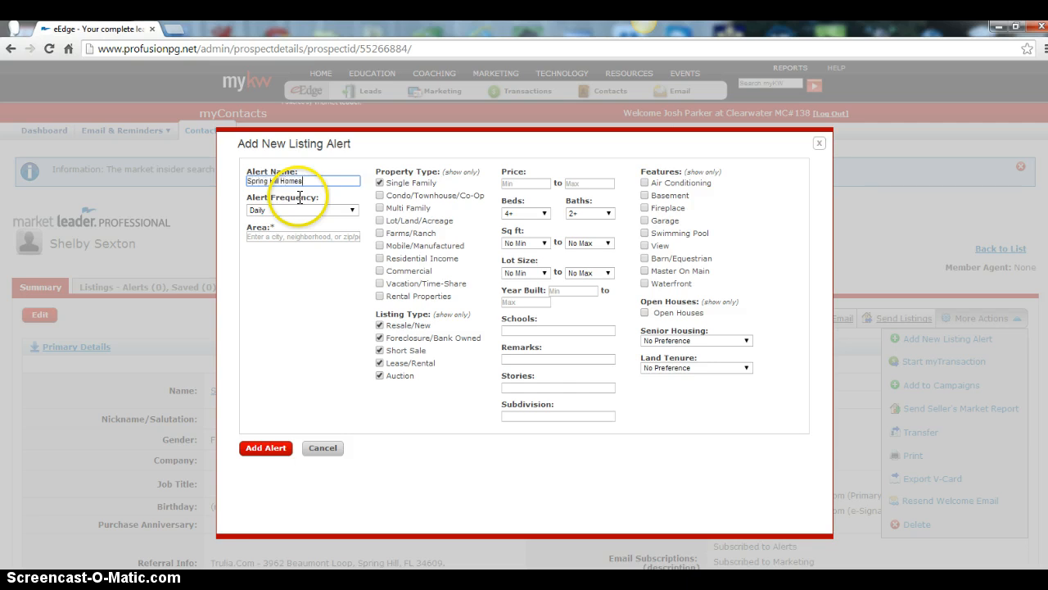
{"action": "type", "text": "Spring Hill Homes For Sale"}
{"action": "key", "text": "Tab"}
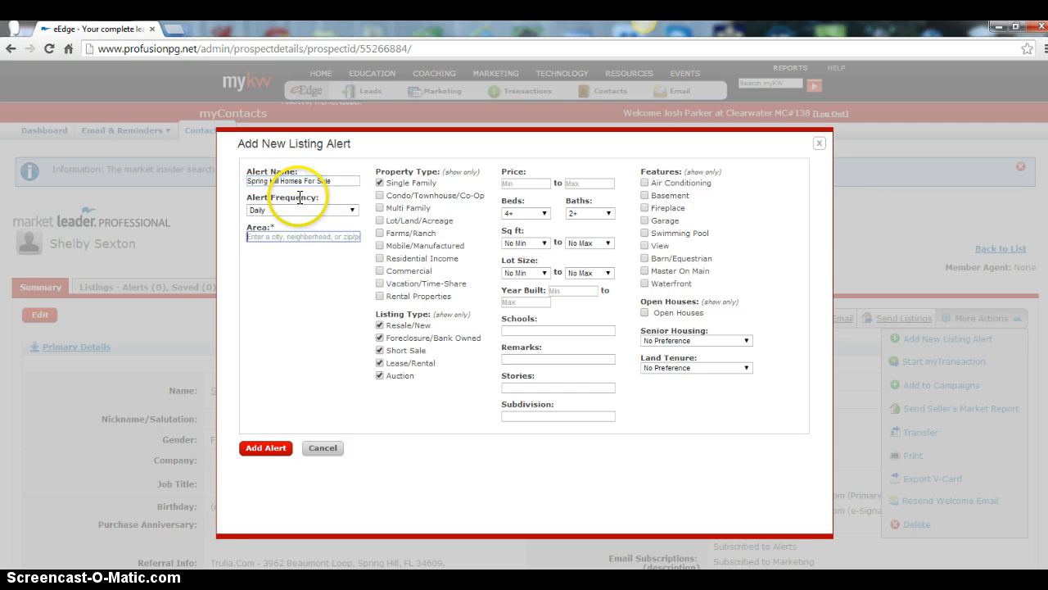
{"action": "type", "text": "spring hill"}
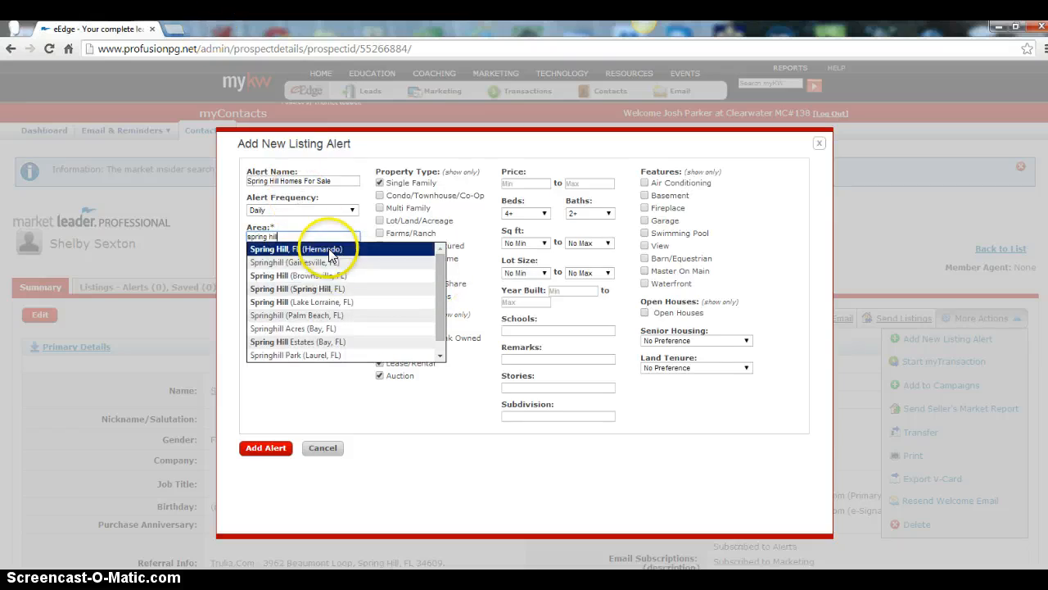
{"action": "left_click", "coordinate": [331, 251]}
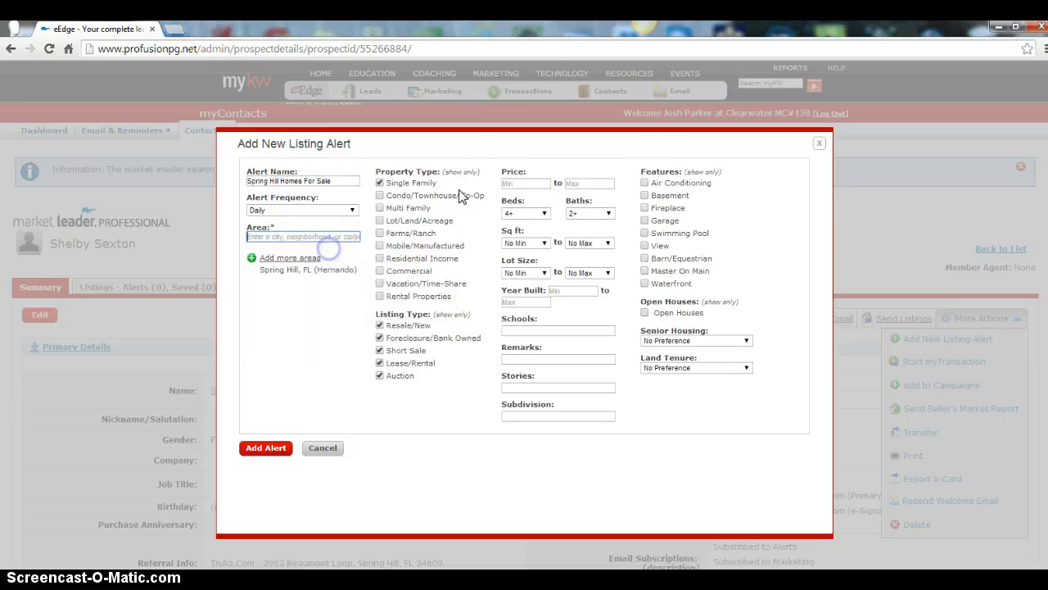
Exclude Lease/Rental from the alert's listing types and set the price range from 75,000 to 135,000
{"action": "left_click", "coordinate": [379, 364]}
{"action": "left_click", "coordinate": [379, 375]}
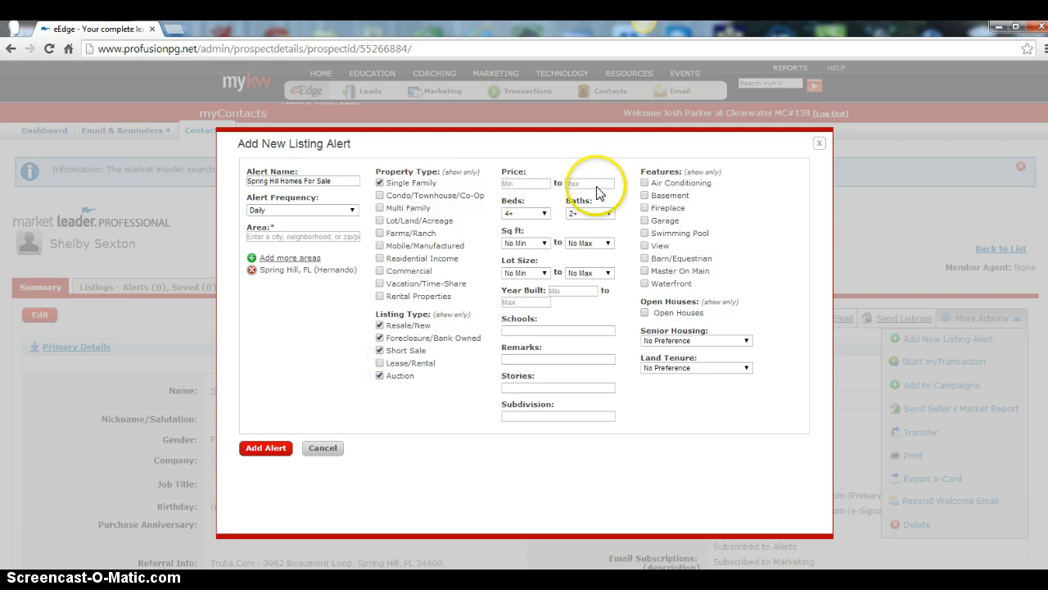
{"action": "left_click", "coordinate": [590, 184]}
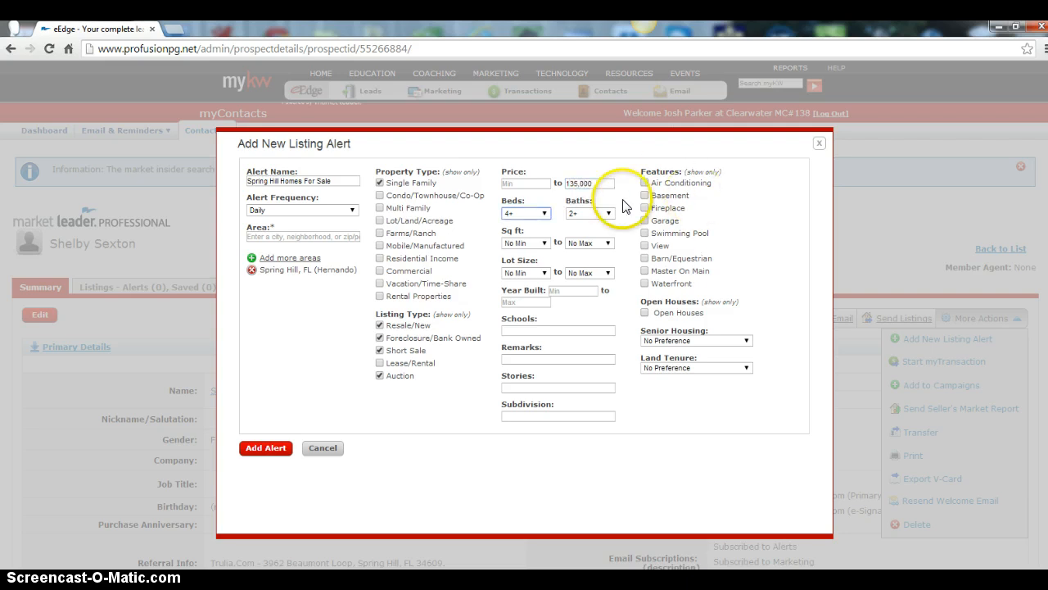
{"action": "left_click", "coordinate": [539, 184]}
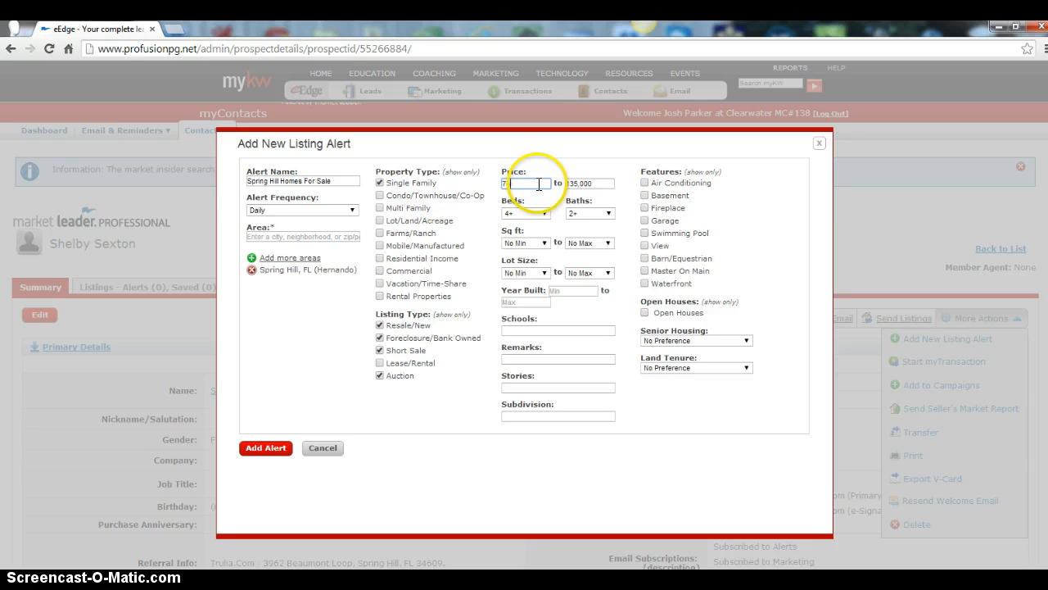
{"action": "key", "text": "Tab"}
{"action": "key", "text": "Tab"}
Leave Senior Housing and Land Tenure at No Preference and add the listing alert to the contact
{"action": "left_click", "coordinate": [657, 341]}
{"action": "left_click", "coordinate": [688, 349]}
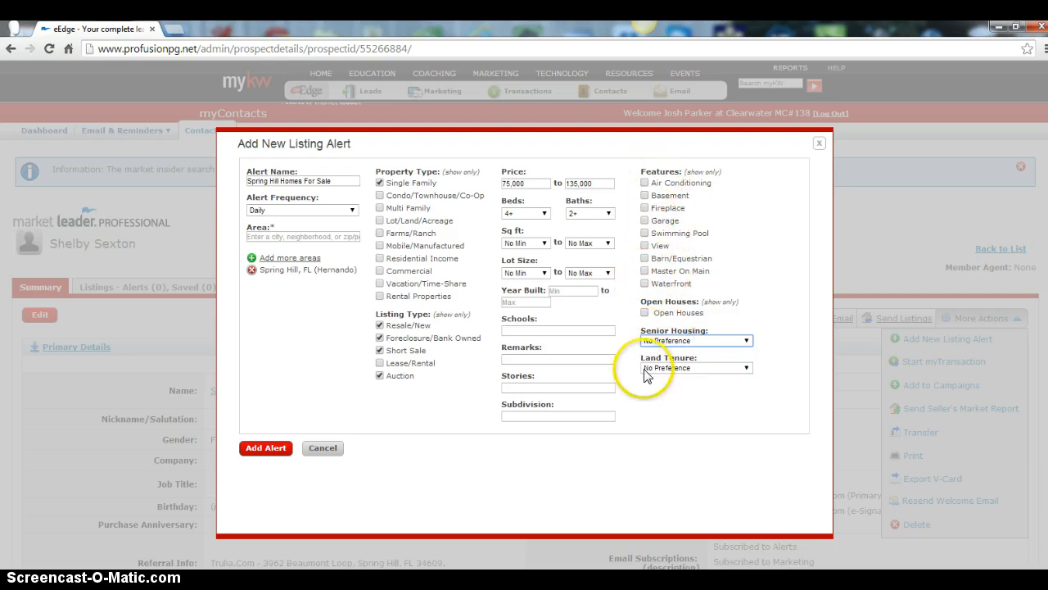
{"action": "left_click", "coordinate": [643, 394]}
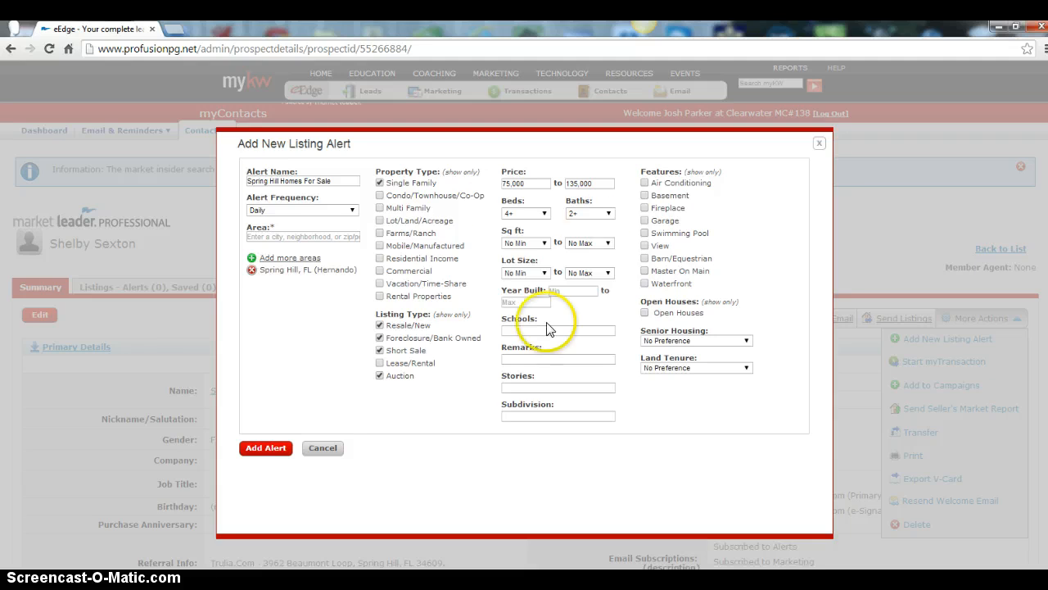
{"action": "left_click", "coordinate": [263, 451]}
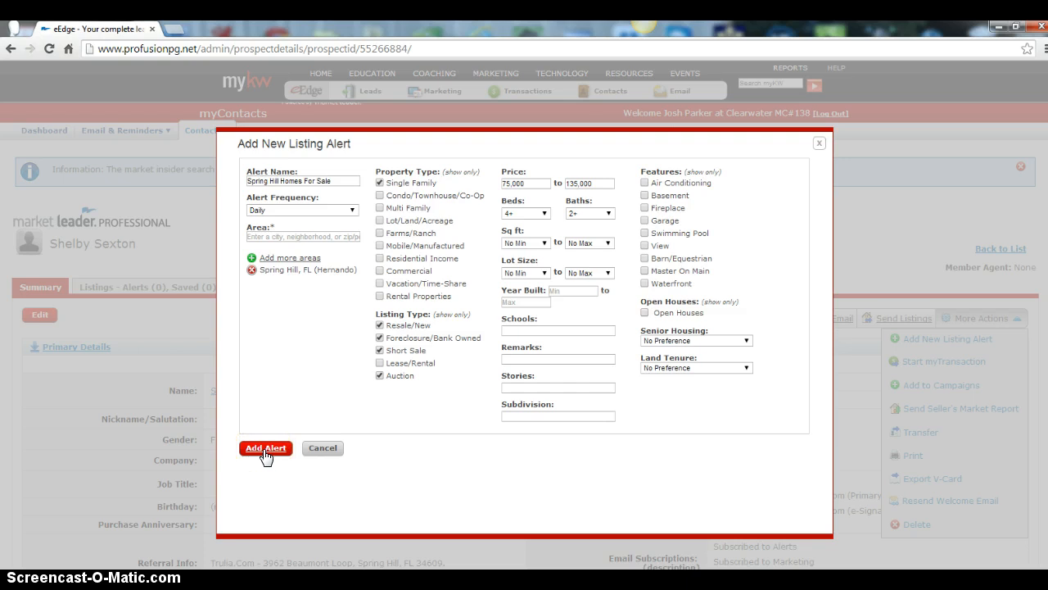
{"action": "left_click", "coordinate": [263, 450]}
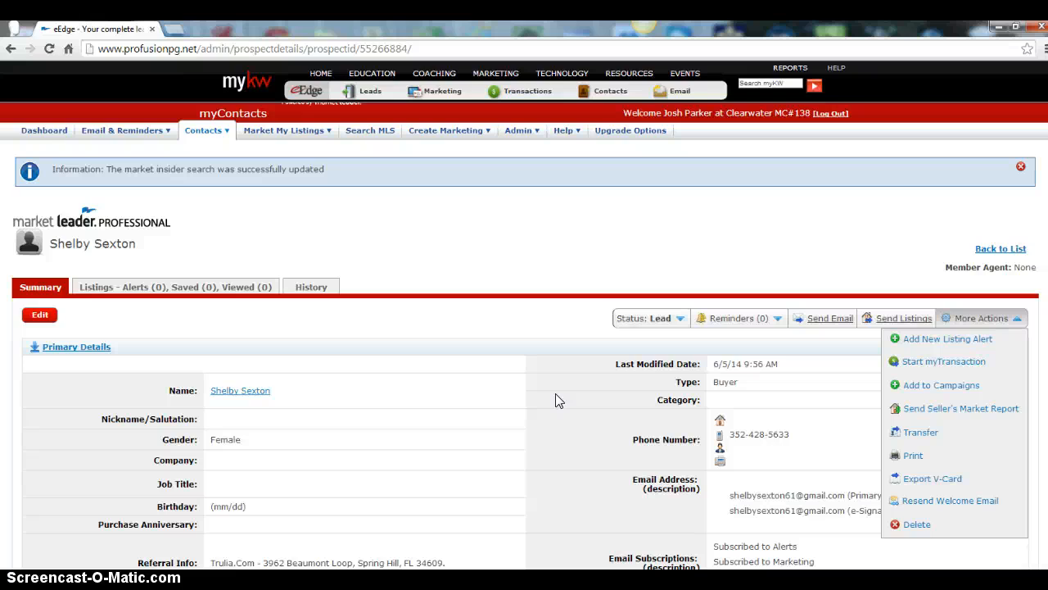
Save a comment noting the eEdge entry, MI for 34609, Buyer/Why Choose Me drip, base listing alert, Sales Team follow-up and lead origin
{"action": "scroll", "coordinate": [555, 399], "scroll_direction": "down", "scroll_amount": 10}
{"action": "left_click", "coordinate": [189, 391]}
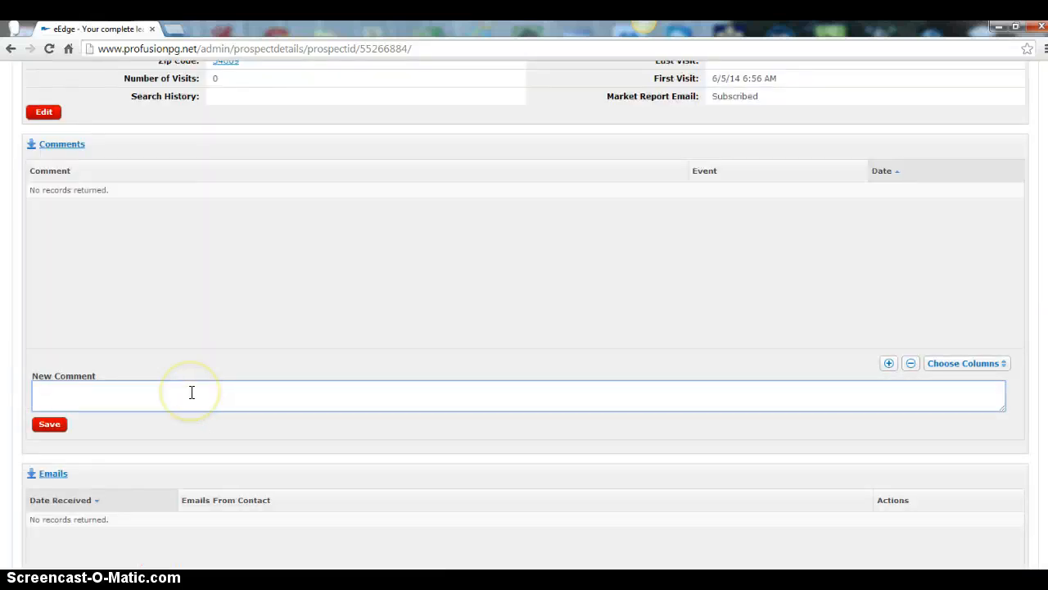
{"action": "left_click", "coordinate": [192, 392]}
{"action": "type", "text": "JP"}
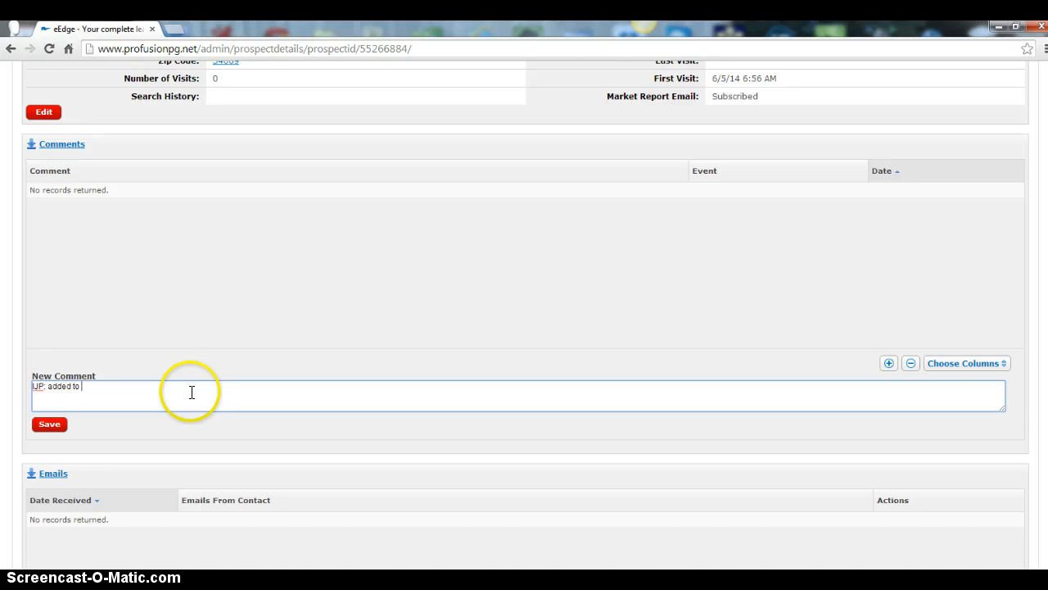
{"action": "type", "text": ": added to"}
{"action": "scroll", "coordinate": [398, 406], "scroll_direction": "down", "scroll_amount": 3}
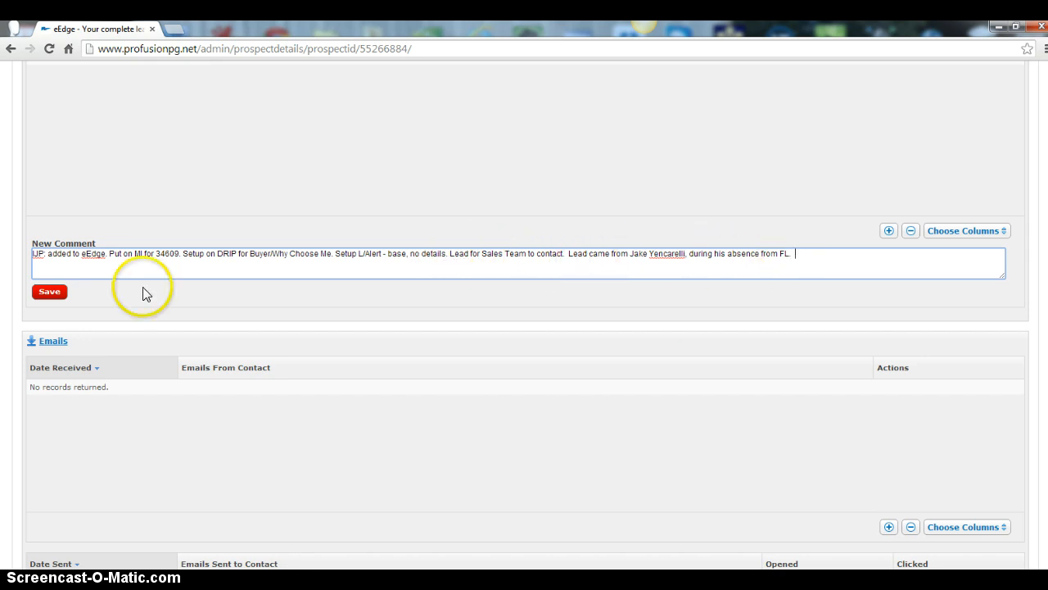
{"action": "left_click", "coordinate": [42, 293]}
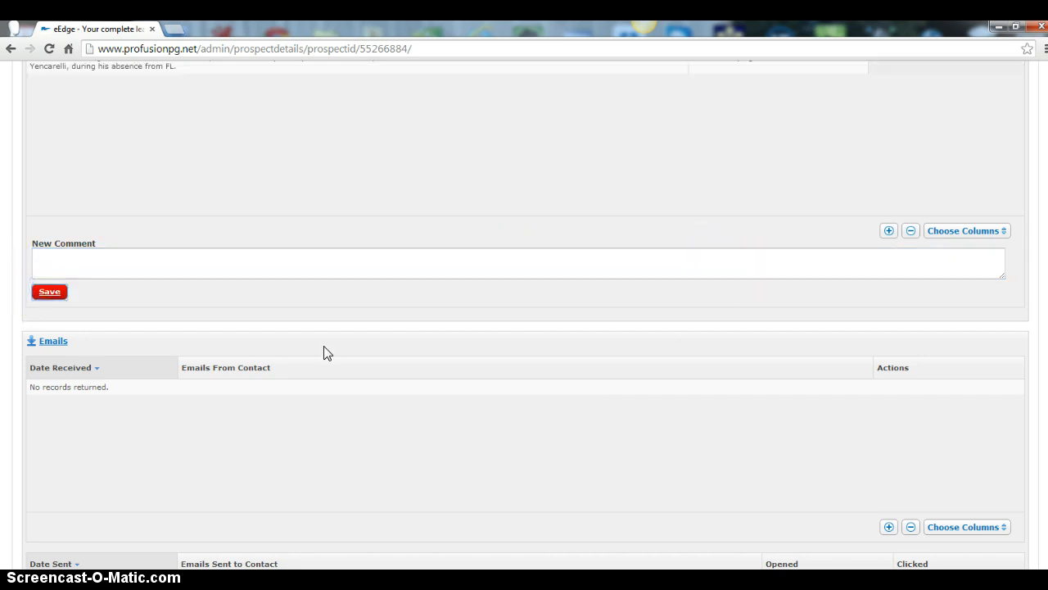
Review the contact's summary page, including the saved comment, Market Insider settings, primary details, emails and reminders
{"action": "scroll", "coordinate": [380, 382], "scroll_direction": "up", "scroll_amount": 2}
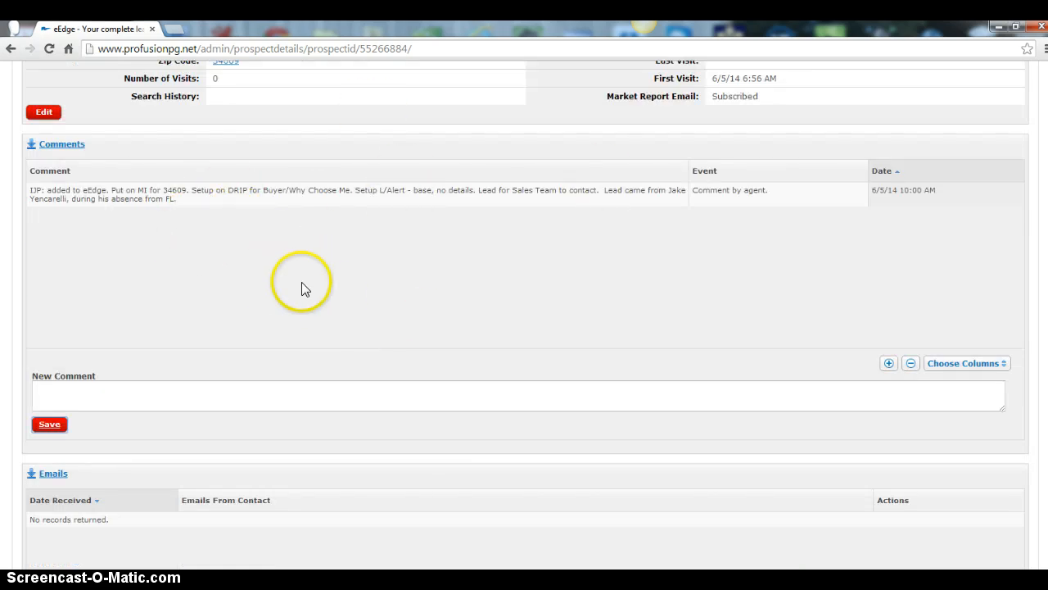
{"action": "scroll", "coordinate": [508, 327], "scroll_direction": "up", "scroll_amount": 4}
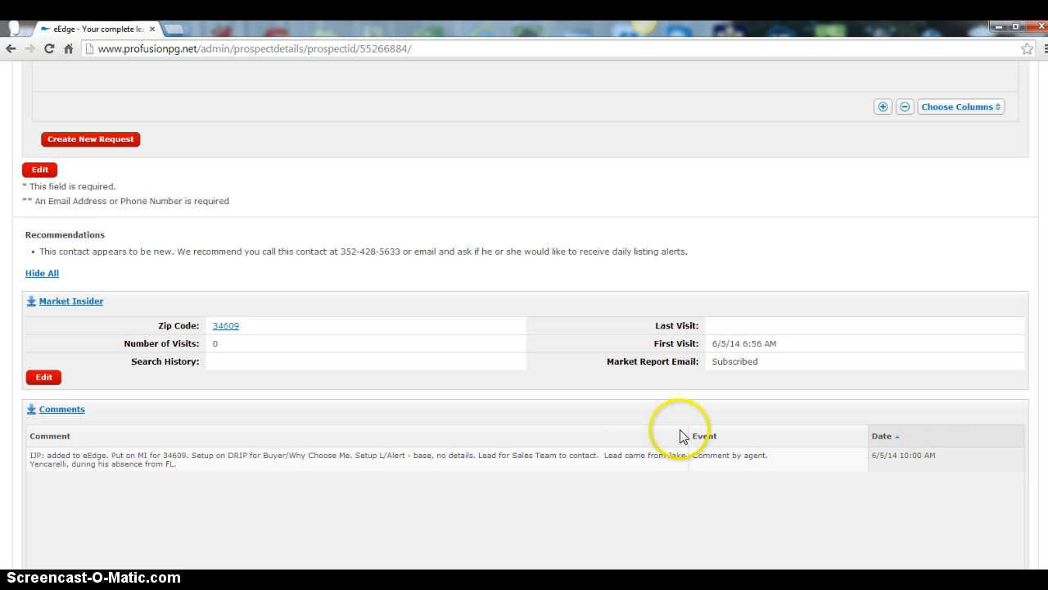
{"action": "scroll", "coordinate": [680, 426], "scroll_direction": "up", "scroll_amount": 4}
{"action": "scroll", "coordinate": [680, 425], "scroll_direction": "up", "scroll_amount": 10}
{"action": "scroll", "coordinate": [590, 406], "scroll_direction": "down", "scroll_amount": 4}
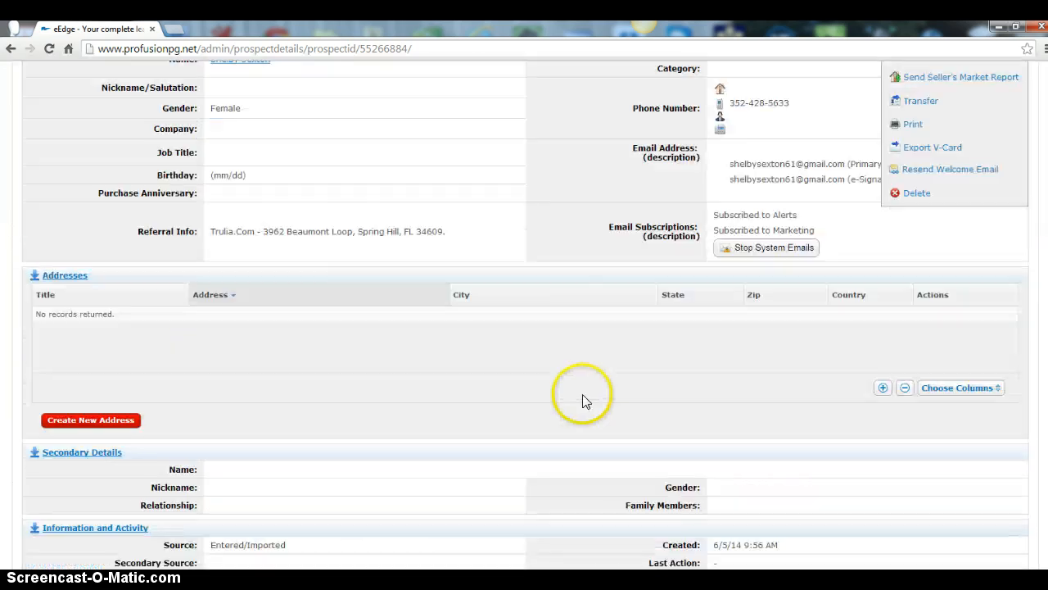
{"action": "scroll", "coordinate": [565, 383], "scroll_direction": "down", "scroll_amount": 1}
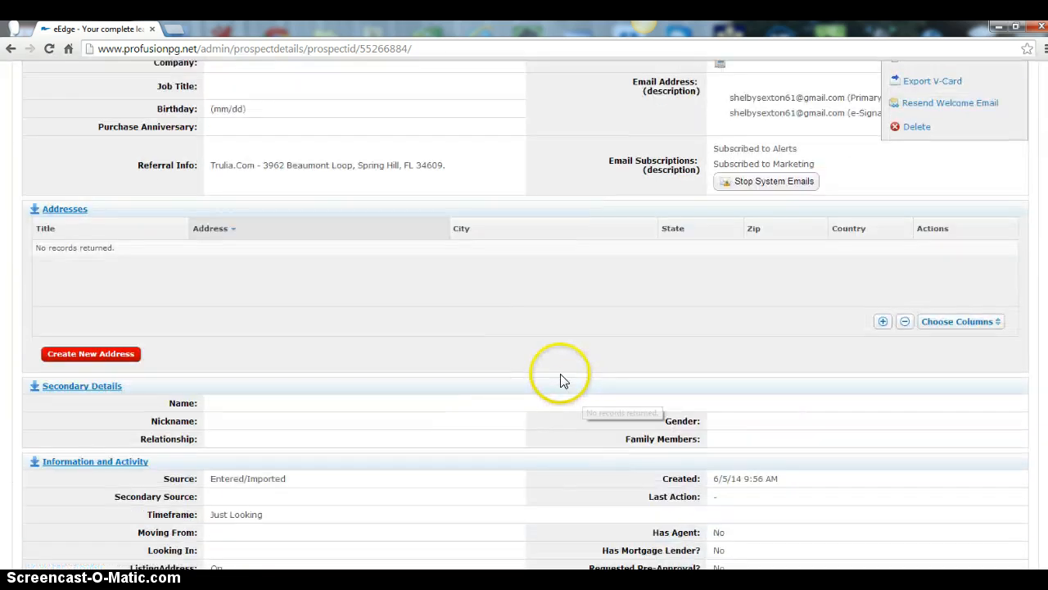
{"action": "scroll", "coordinate": [553, 376], "scroll_direction": "down", "scroll_amount": 10}
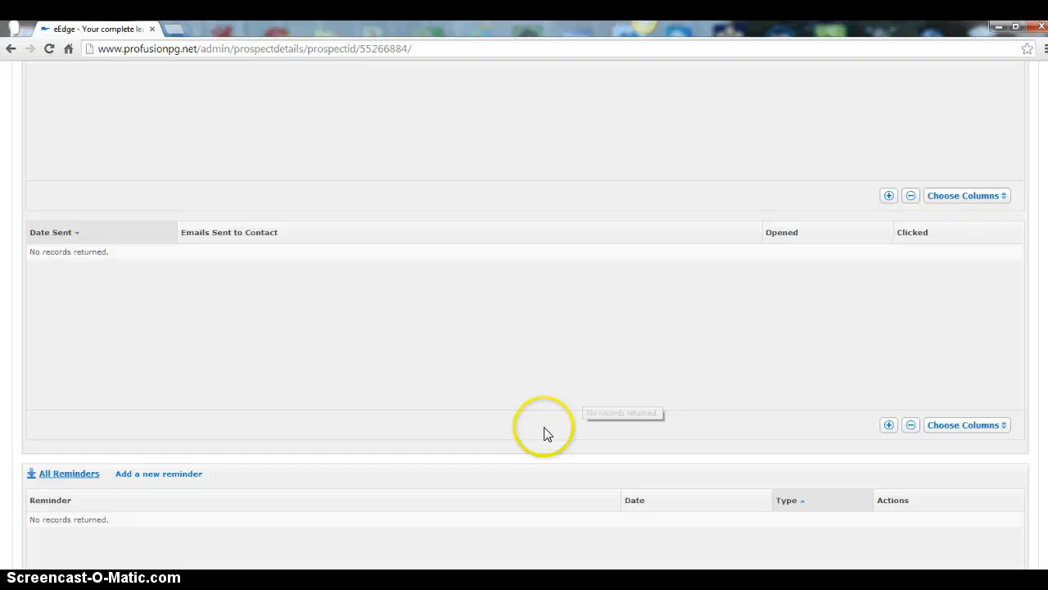
{"action": "scroll", "coordinate": [547, 430], "scroll_direction": "down", "scroll_amount": 8}
{"action": "scroll", "coordinate": [543, 421], "scroll_direction": "up", "scroll_amount": 20}
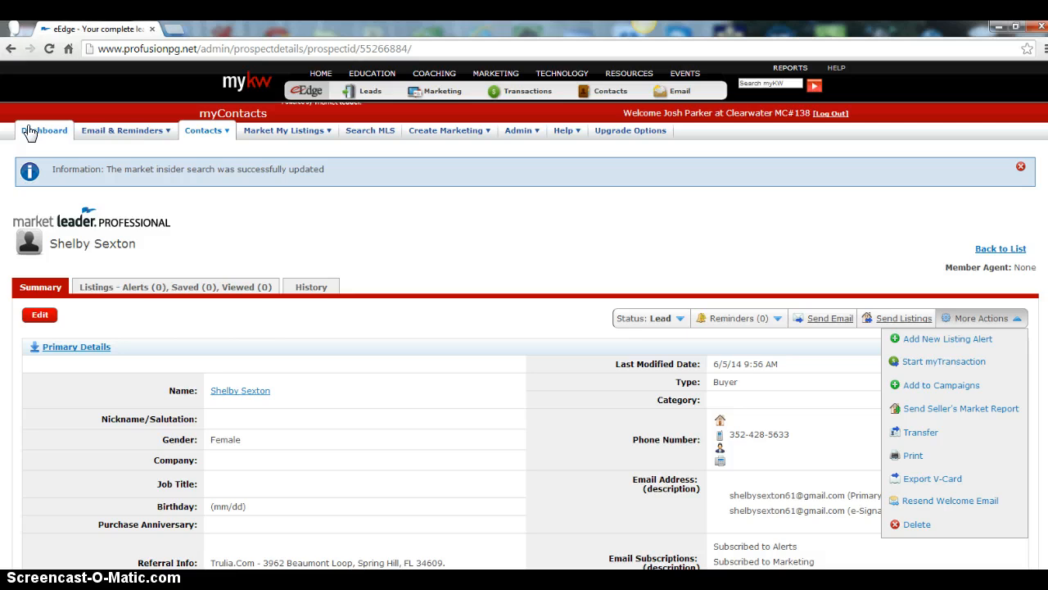
Open the dashboard and check the new contact's listing alert indicator in the New Contacts list
{"action": "left_click", "coordinate": [29, 134]}
{"action": "left_click", "coordinate": [49, 330]}
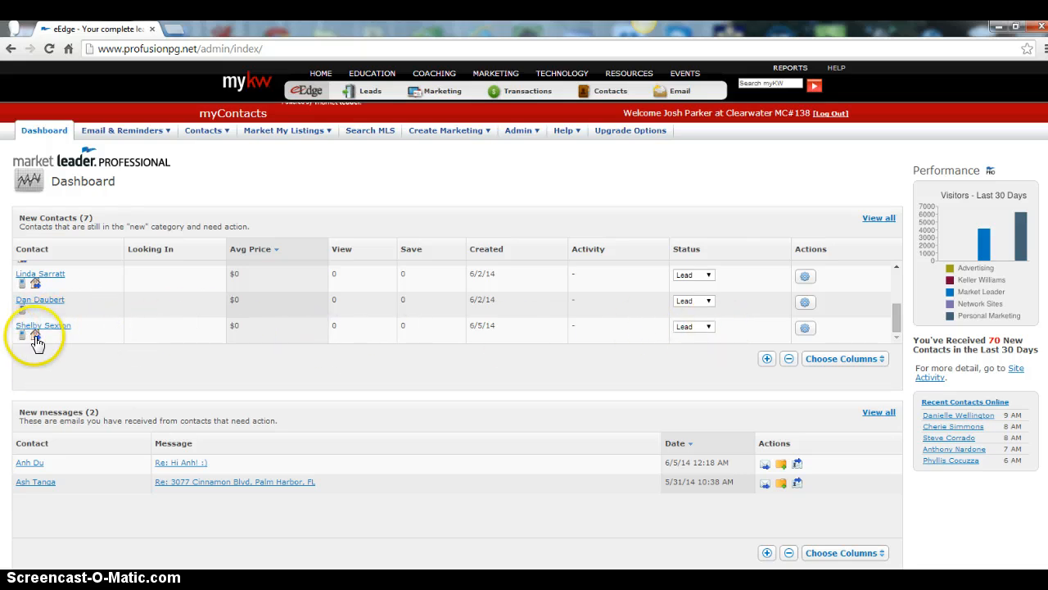
{"action": "mouse_move", "coordinate": [36, 343]}
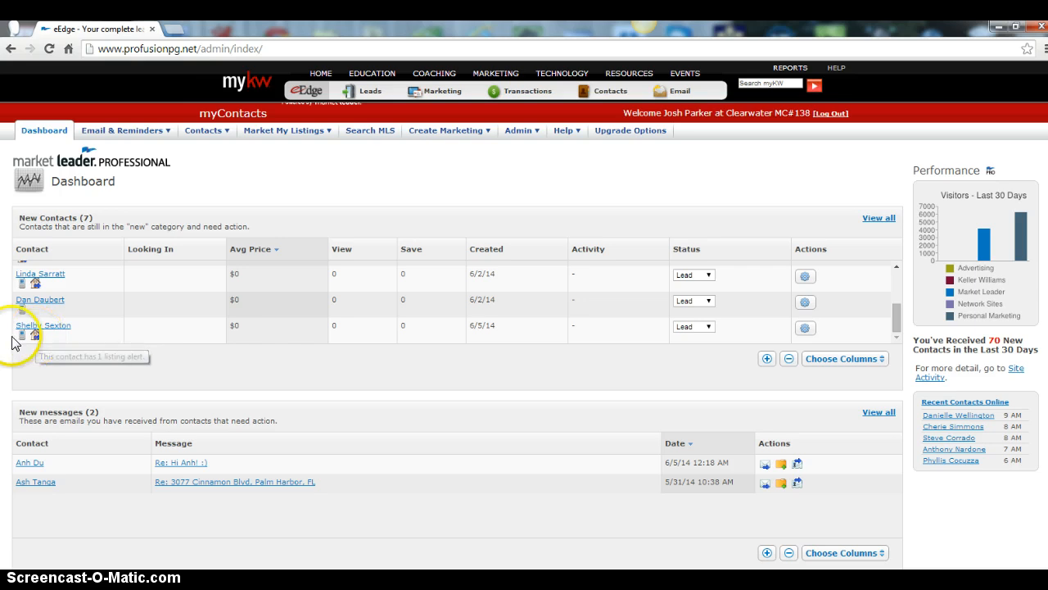